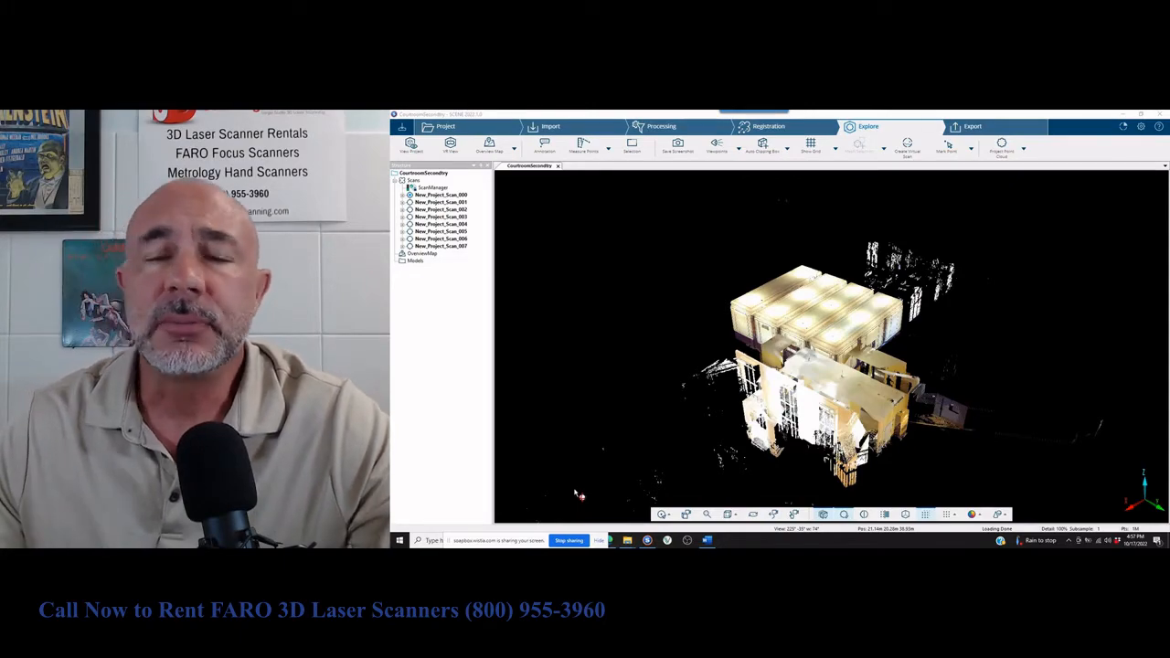
Check the available project point cloud operations for the courtroom project.
{"action": "left_click_drag", "start_coordinate": [709, 421], "coordinate": [605, 419]}
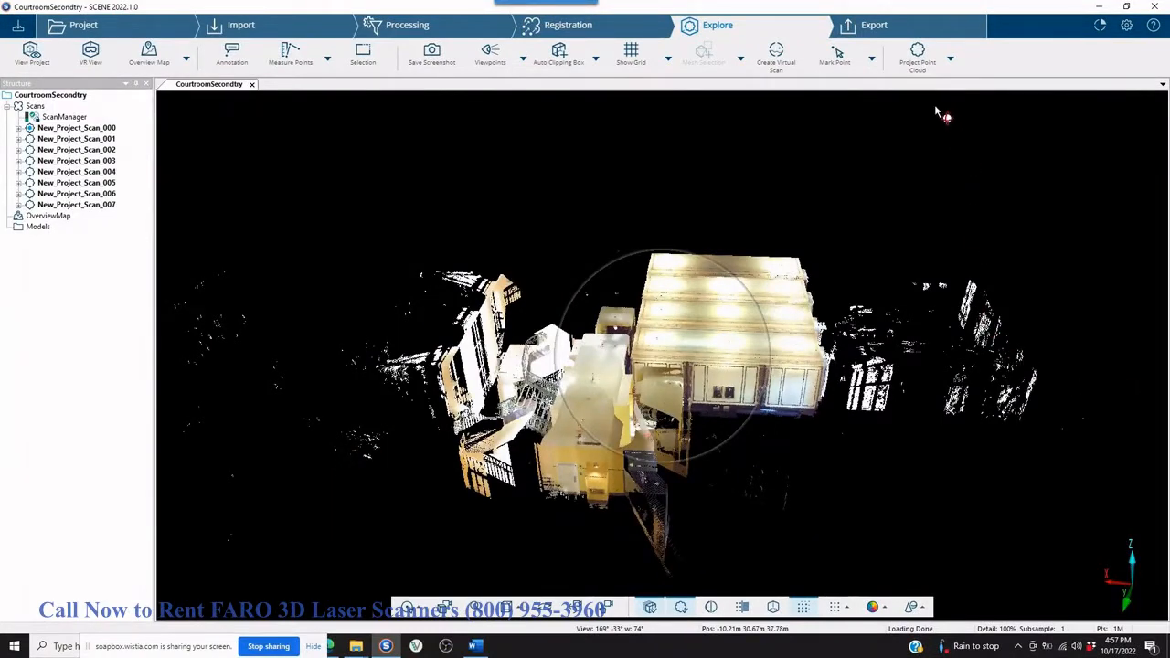
{"action": "left_click", "coordinate": [952, 60]}
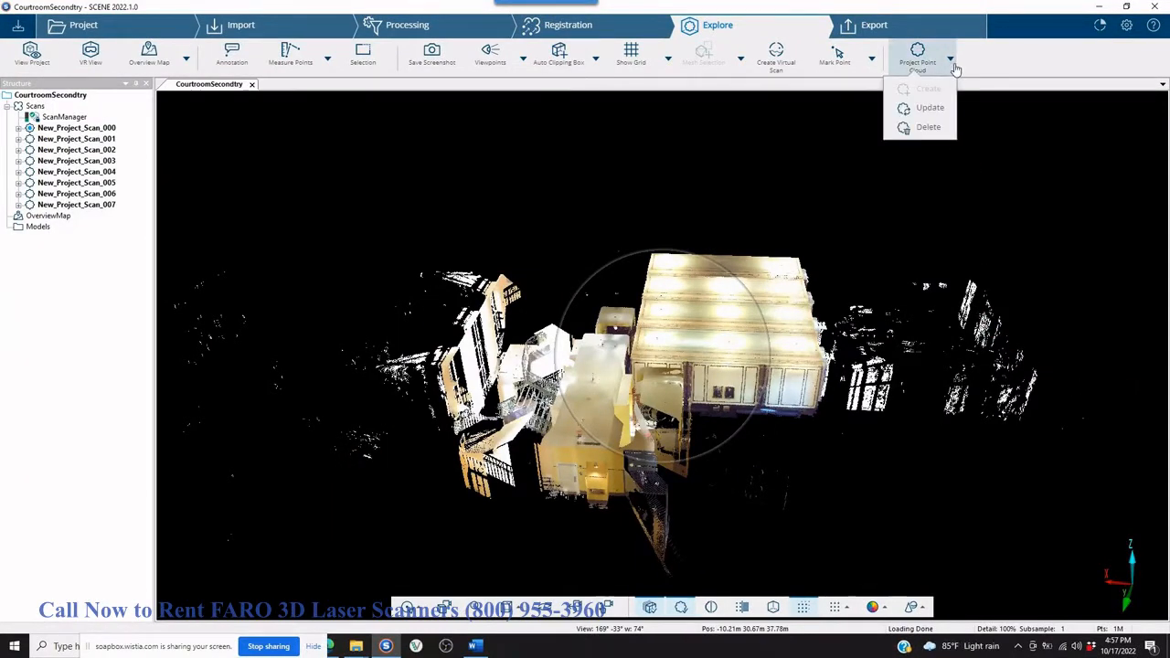
{"action": "left_click", "coordinate": [681, 163]}
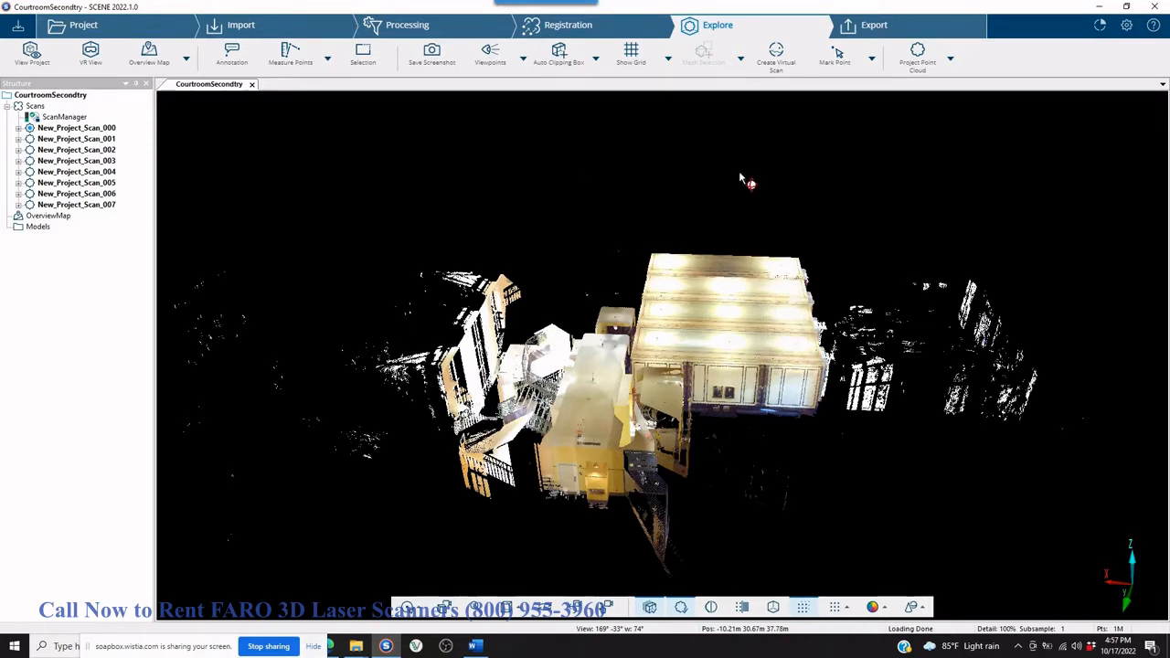
Examine the courtroom point cloud from outside and inside, including the judge's bench, the window wall and the ceiling.
{"action": "scroll", "coordinate": [838, 274], "scroll_direction": "up", "scroll_amount": 5}
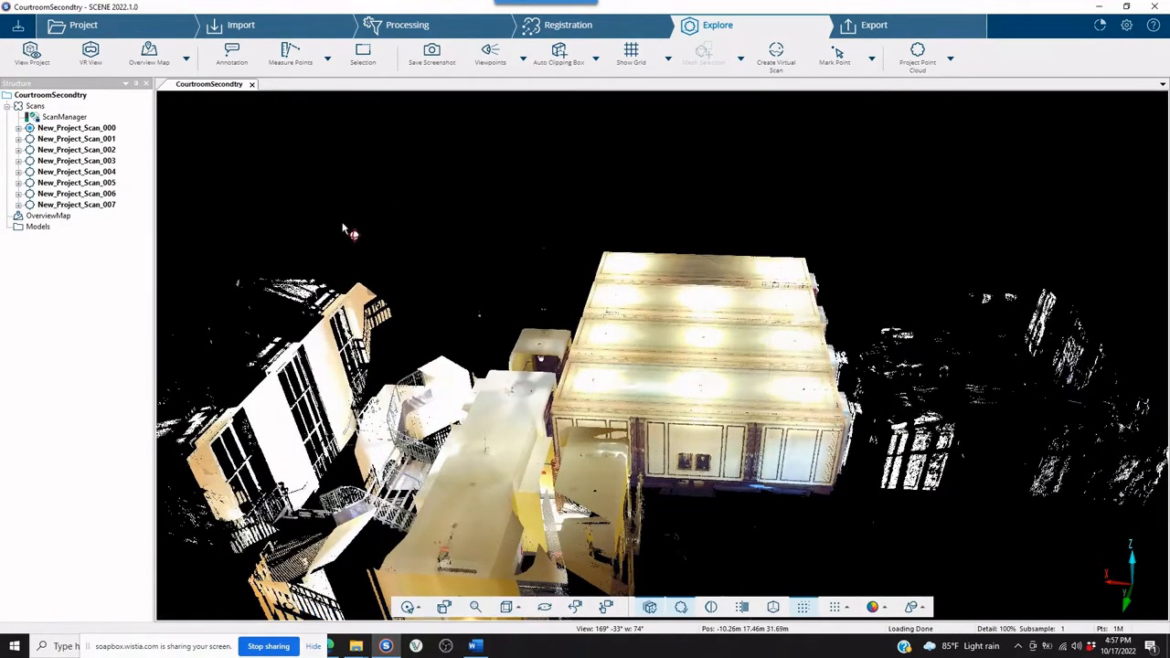
{"action": "scroll", "coordinate": [883, 441], "scroll_direction": "down", "scroll_amount": 5}
{"action": "left_click_drag", "start_coordinate": [880, 437], "coordinate": [585, 384]}
{"action": "scroll", "coordinate": [585, 383], "scroll_direction": "up", "scroll_amount": 4}
{"action": "scroll", "coordinate": [507, 203], "scroll_direction": "up", "scroll_amount": 8}
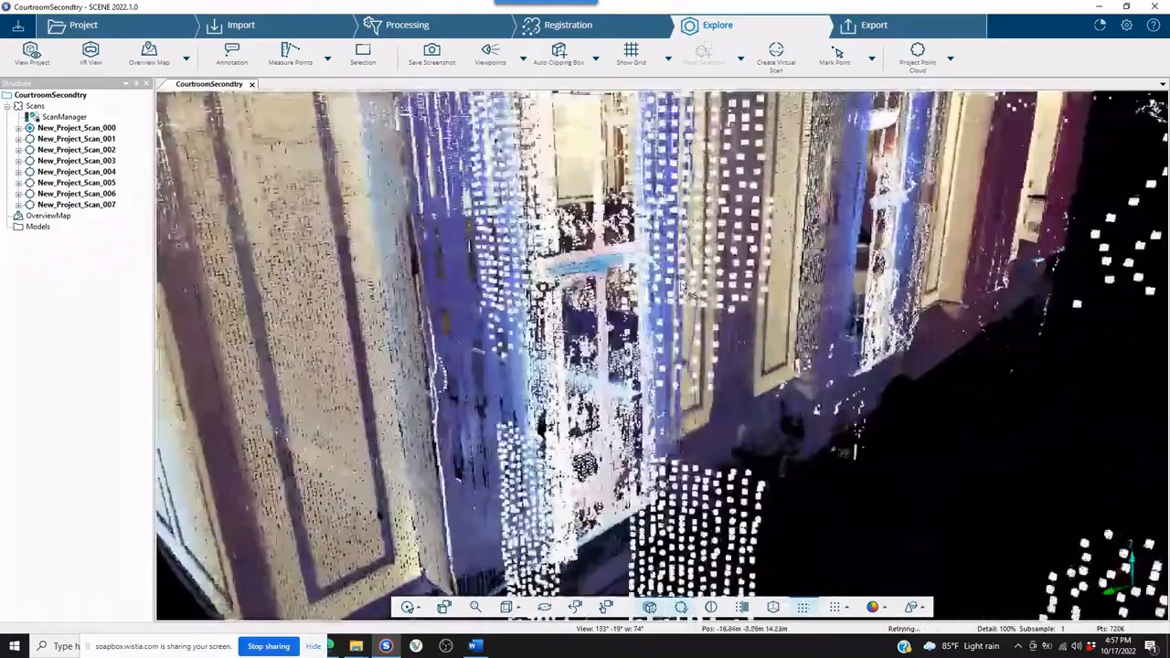
{"action": "scroll", "coordinate": [693, 259], "scroll_direction": "up", "scroll_amount": 6}
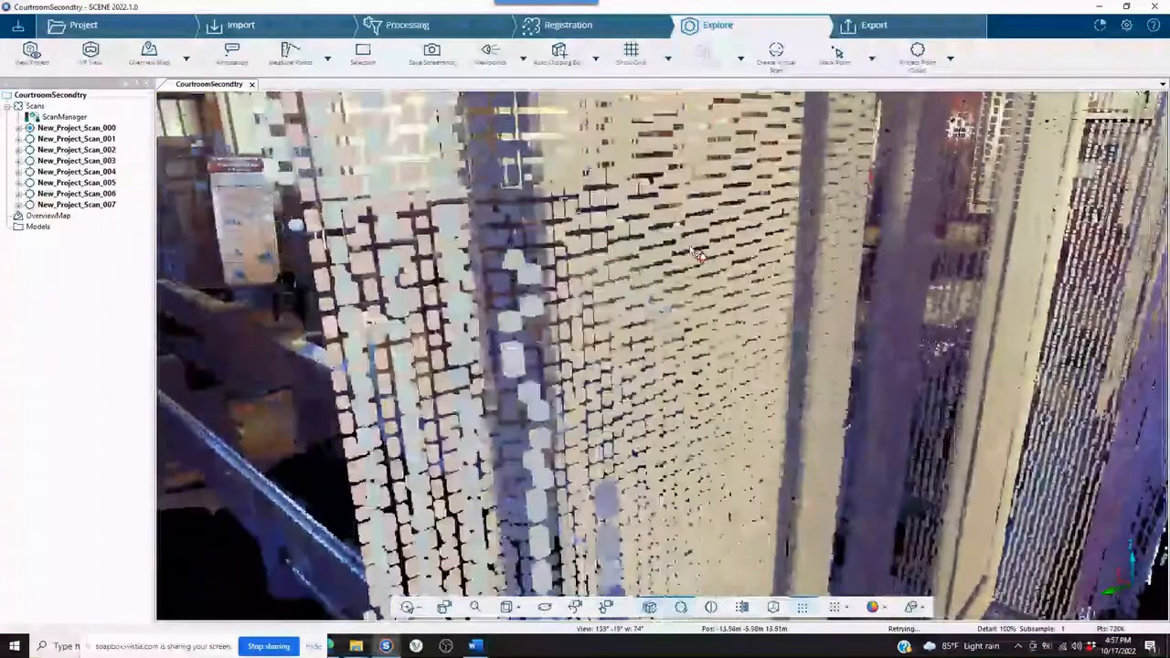
{"action": "scroll", "coordinate": [689, 251], "scroll_direction": "up", "scroll_amount": 5}
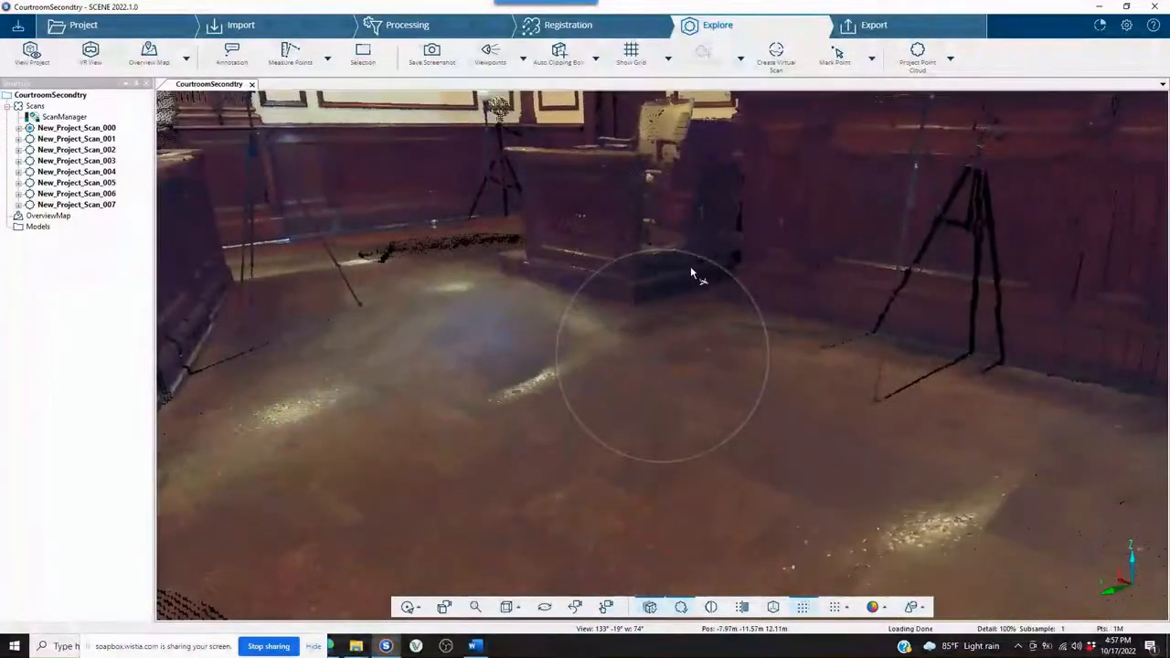
{"action": "left_click_drag", "start_coordinate": [692, 267], "coordinate": [768, 233]}
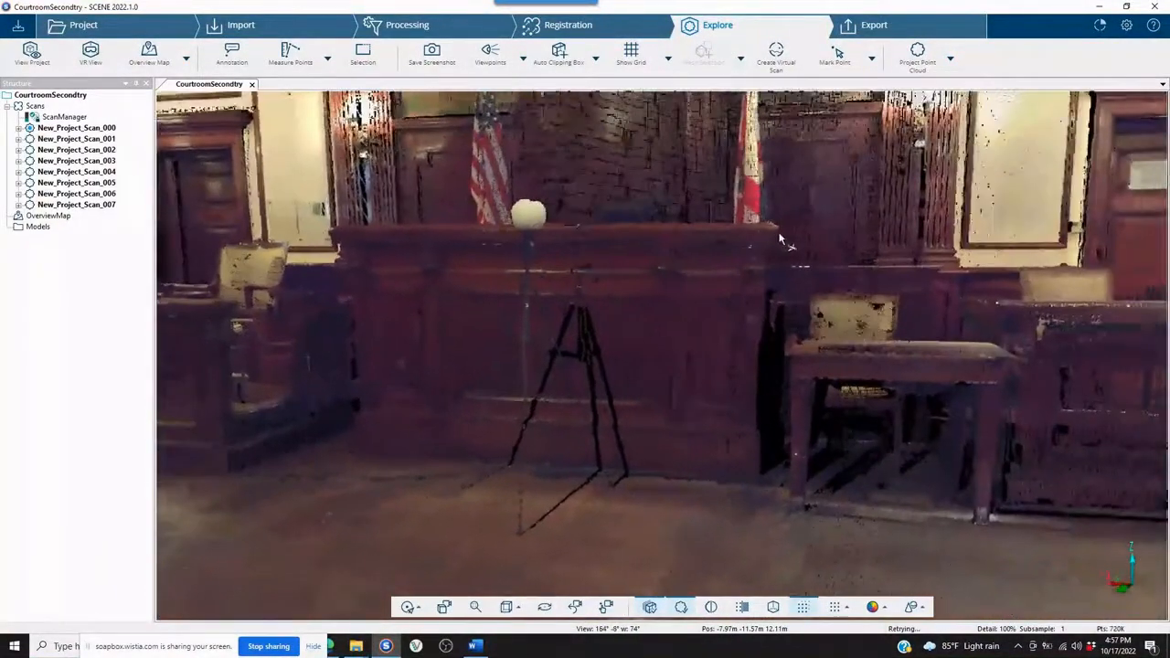
{"action": "scroll", "coordinate": [697, 245], "scroll_direction": "down", "scroll_amount": 8}
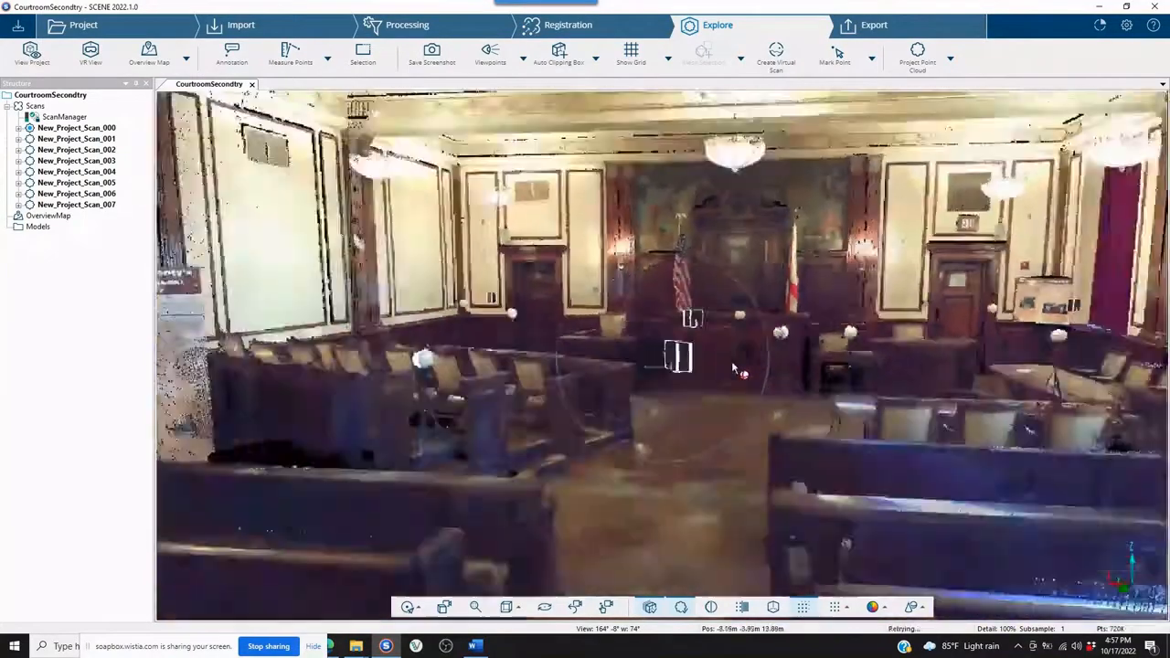
{"action": "scroll", "coordinate": [732, 363], "scroll_direction": "down", "scroll_amount": 3}
{"action": "left_click_drag", "start_coordinate": [748, 271], "coordinate": [766, 443]}
{"action": "scroll", "coordinate": [768, 450], "scroll_direction": "down", "scroll_amount": 5}
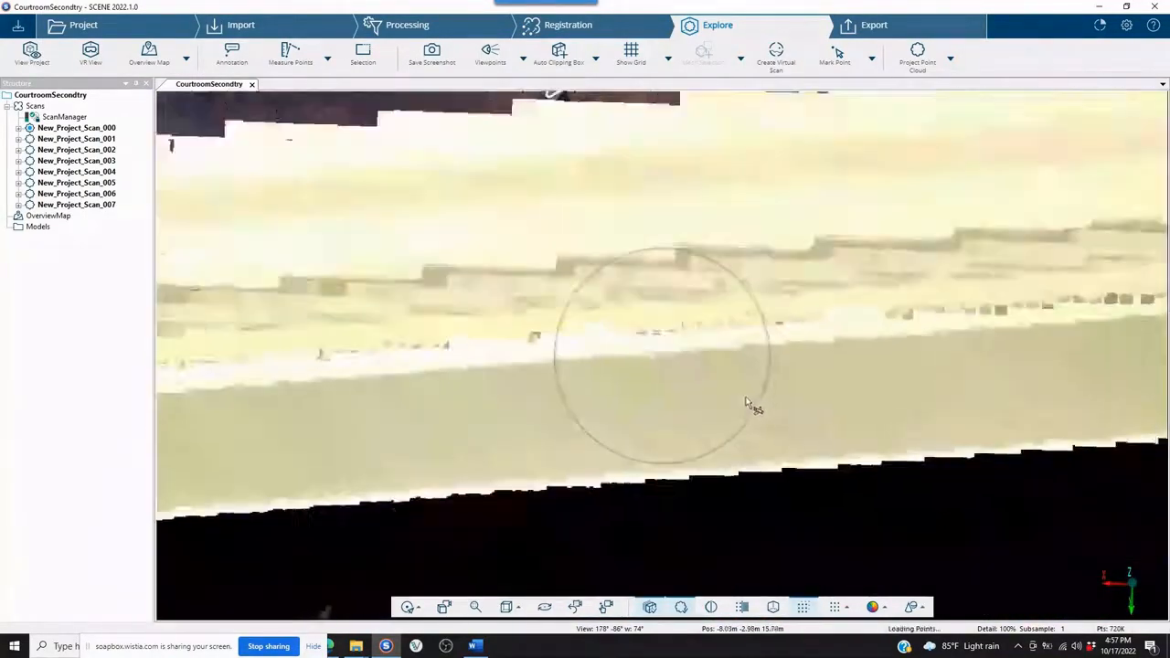
{"action": "scroll", "coordinate": [731, 375], "scroll_direction": "down", "scroll_amount": 8}
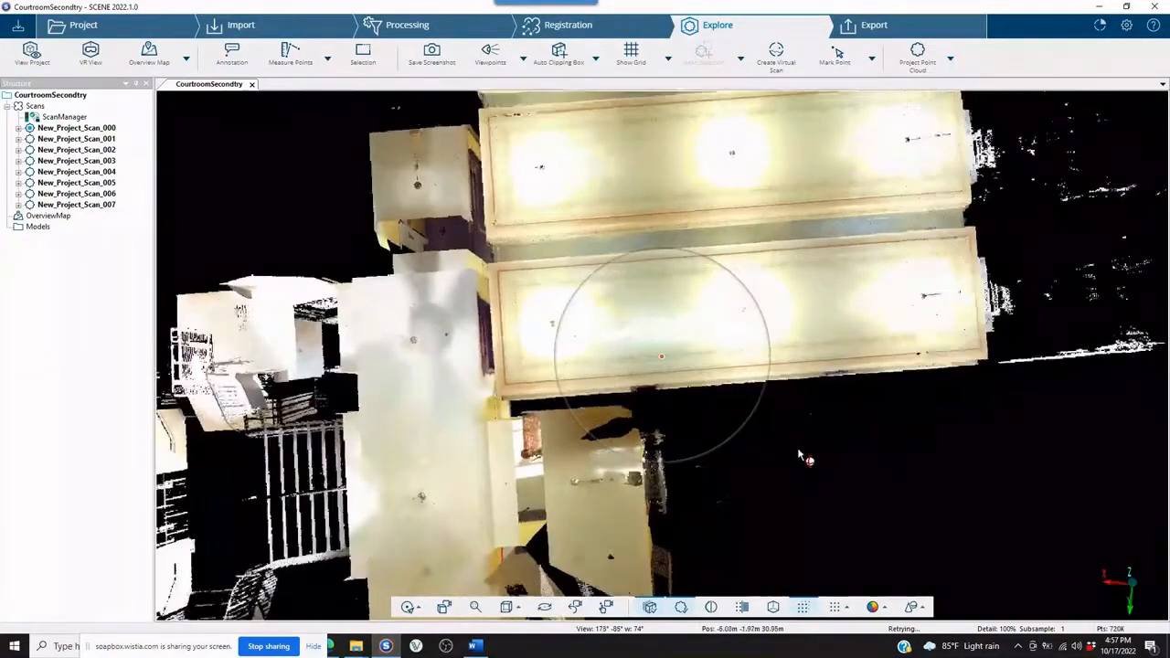
{"action": "left_click_drag", "start_coordinate": [798, 455], "coordinate": [679, 292]}
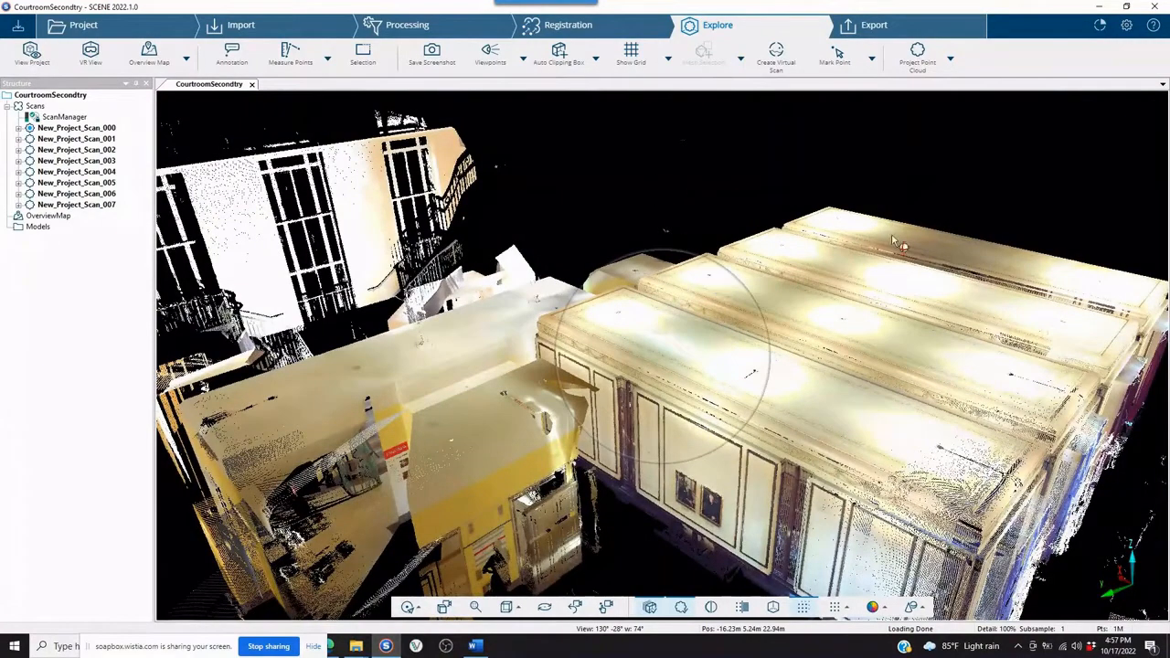
{"action": "middle_click_drag", "start_coordinate": [892, 236], "coordinate": [755, 226]}
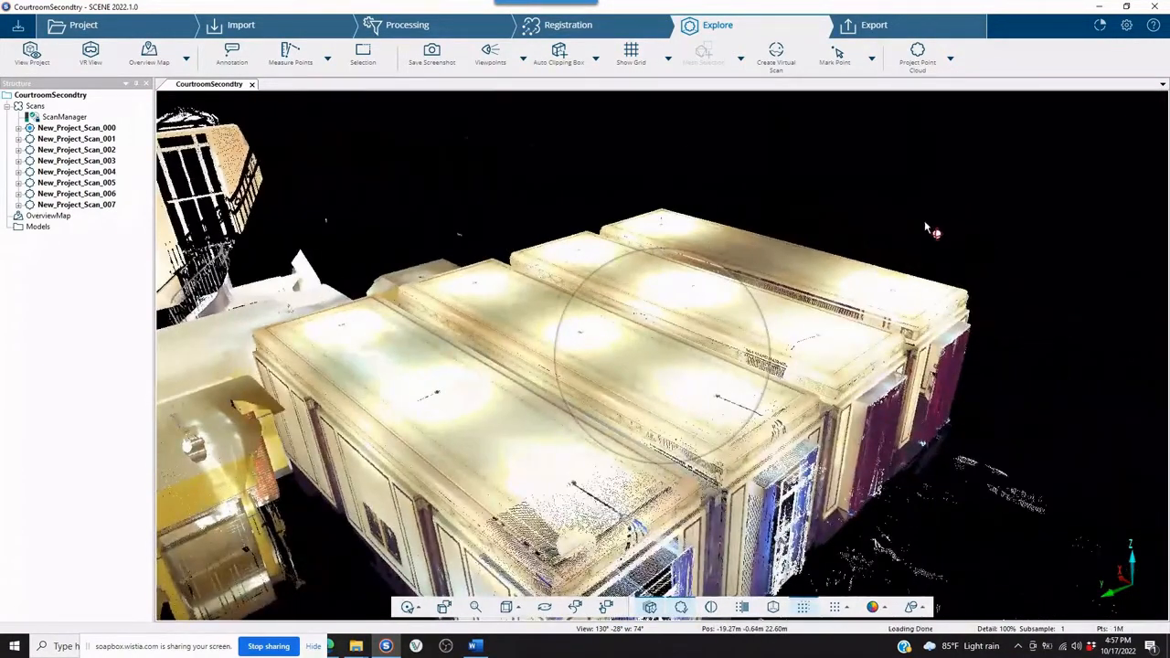
Close the 3D view and create a new cluster named Courtroom under Scans.
{"action": "left_click", "coordinate": [252, 84]}
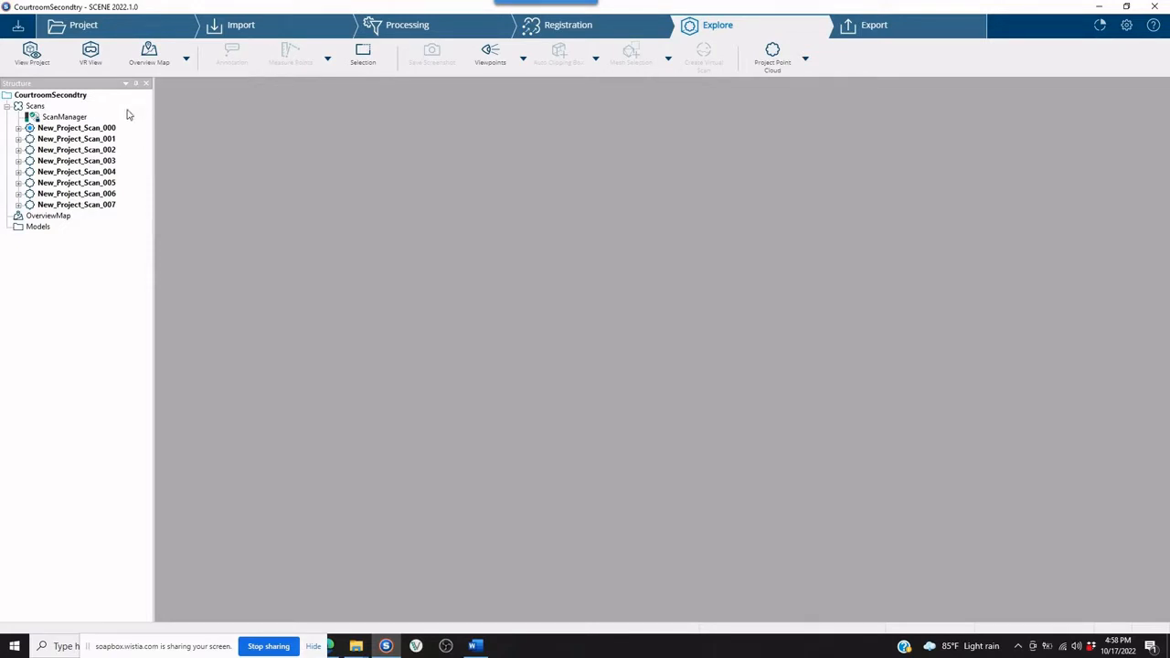
{"action": "left_click", "coordinate": [39, 108]}
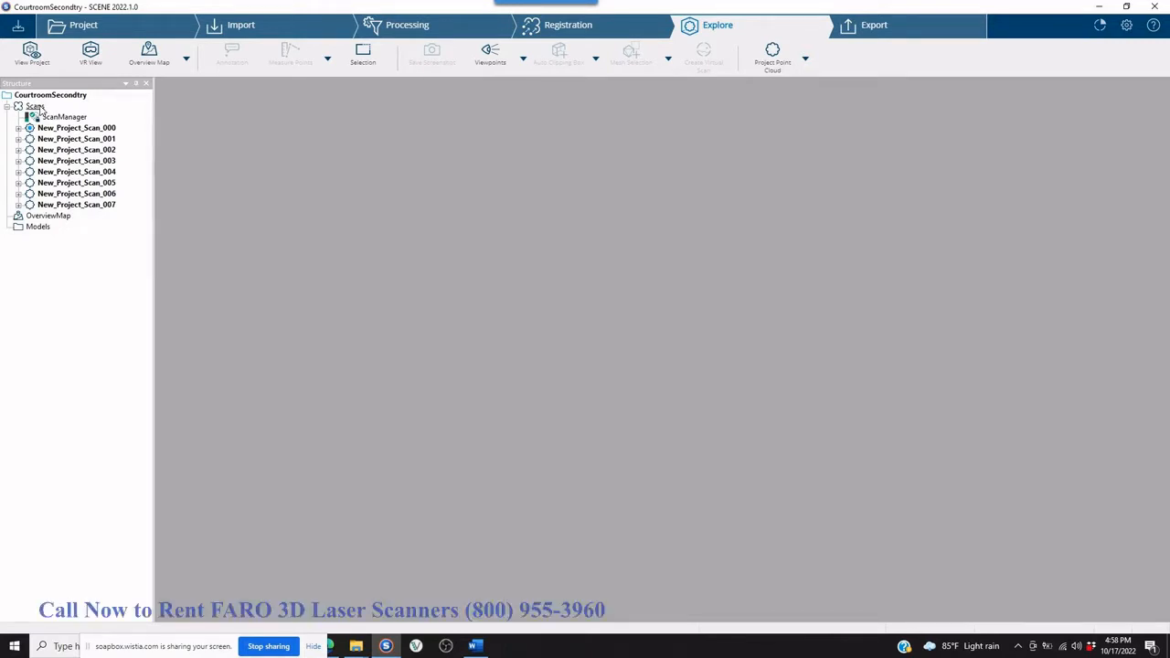
{"action": "right_click", "coordinate": [38, 108]}
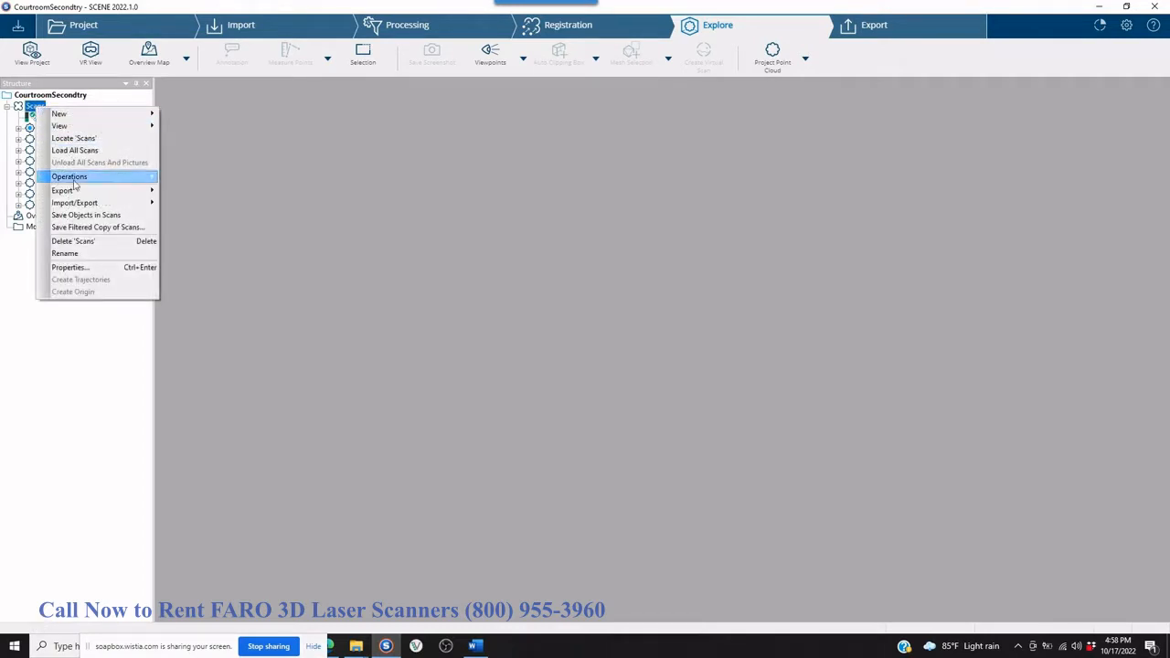
{"action": "mouse_move", "coordinate": [95, 114]}
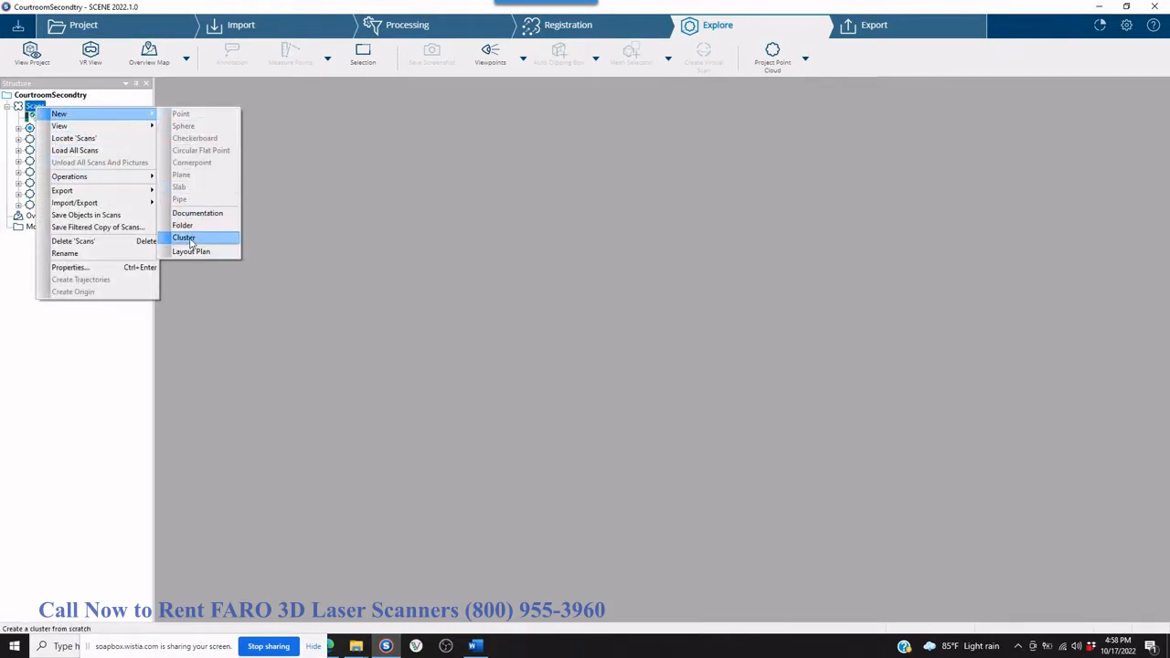
{"action": "left_click", "coordinate": [221, 240]}
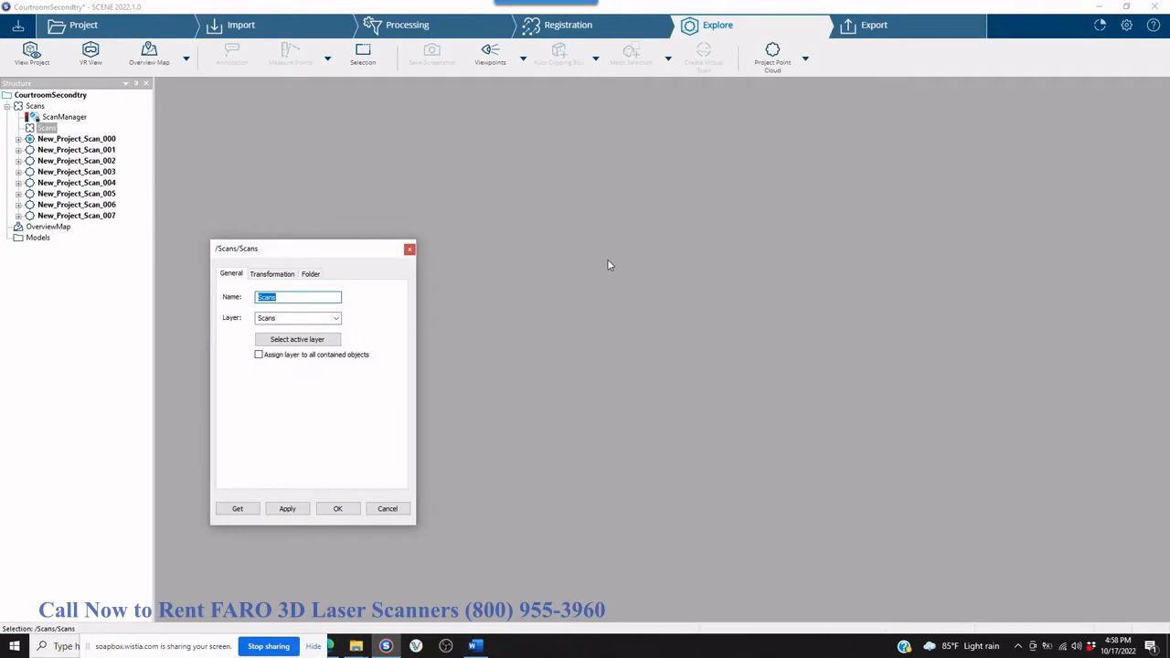
{"action": "type", "text": "Courtroom"}
{"action": "key", "text": "Return"}
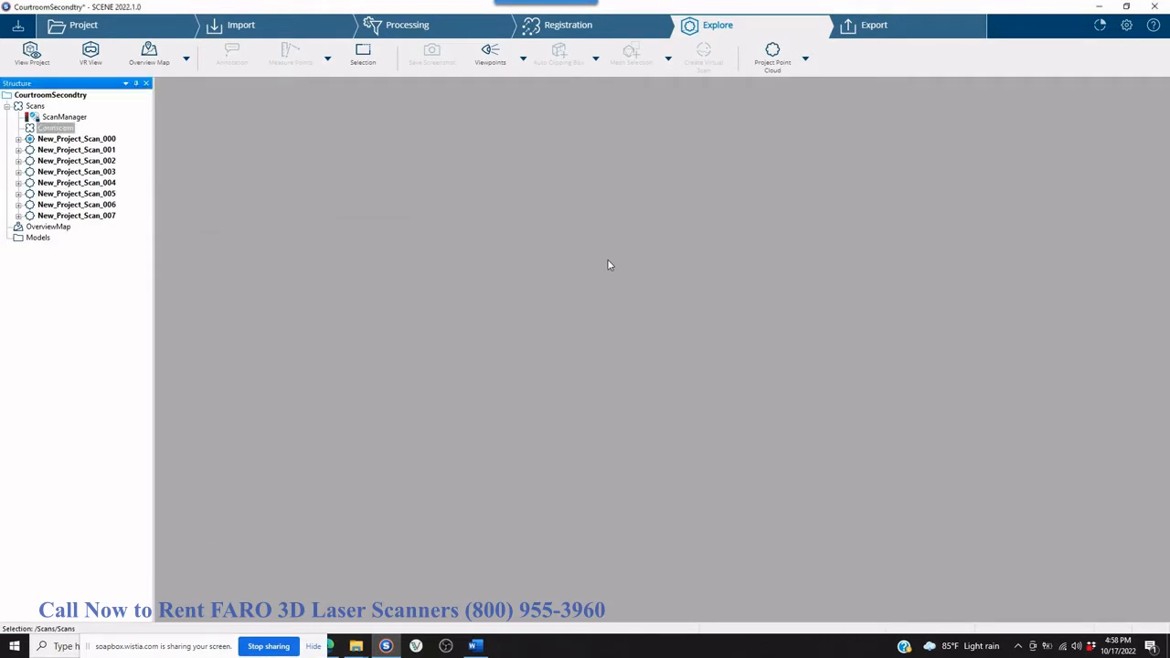
Move the scans New_Project_Scan_000 through New_Project_Scan_007 into the Courtroom cluster.
{"action": "left_click", "coordinate": [87, 139]}
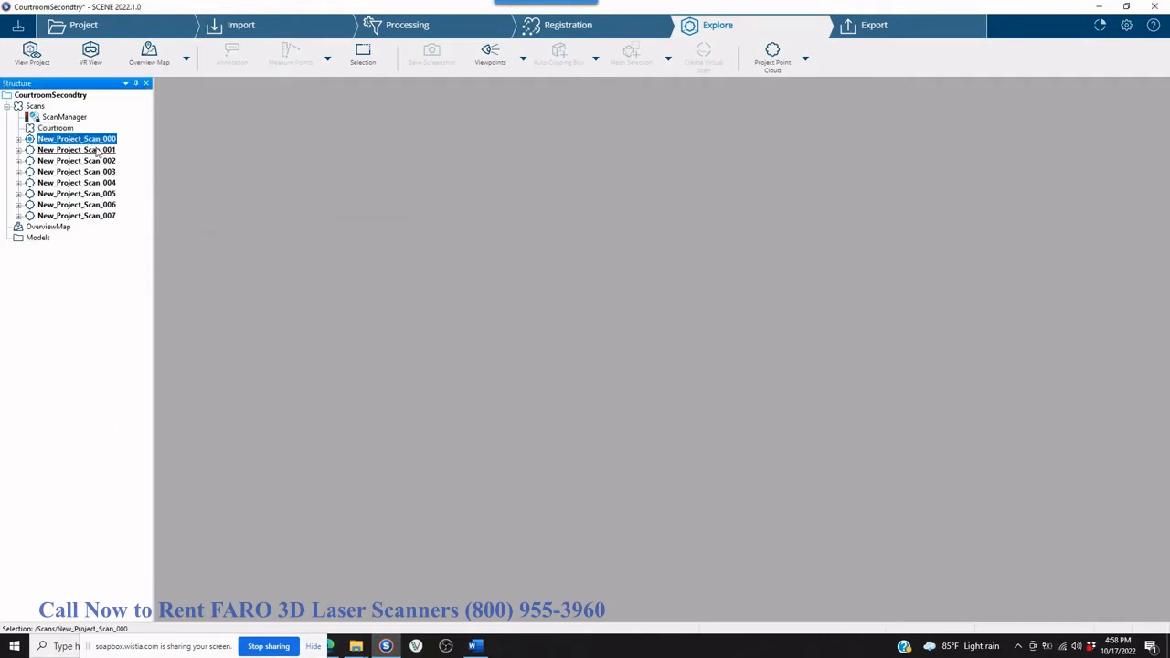
{"action": "left_click", "coordinate": [92, 216], "text": "shift"}
{"action": "left_click_drag", "start_coordinate": [84, 142], "coordinate": [55, 128]}
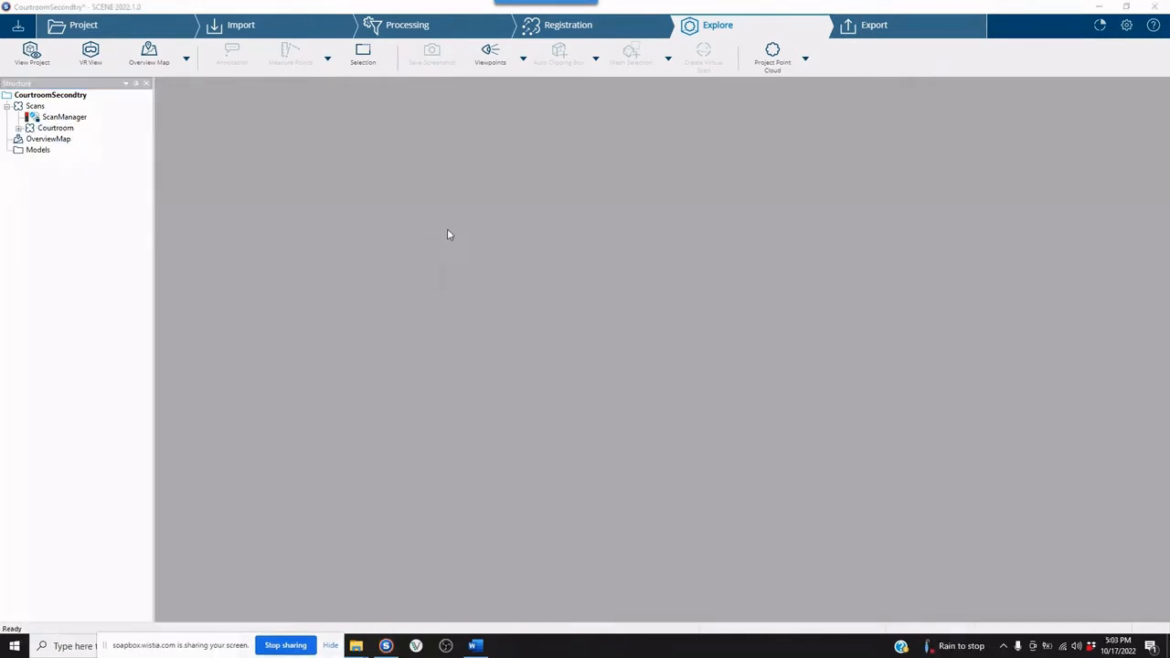
Create a second cluster under Scans and name it BullSculpture.
{"action": "right_click", "coordinate": [35, 107]}
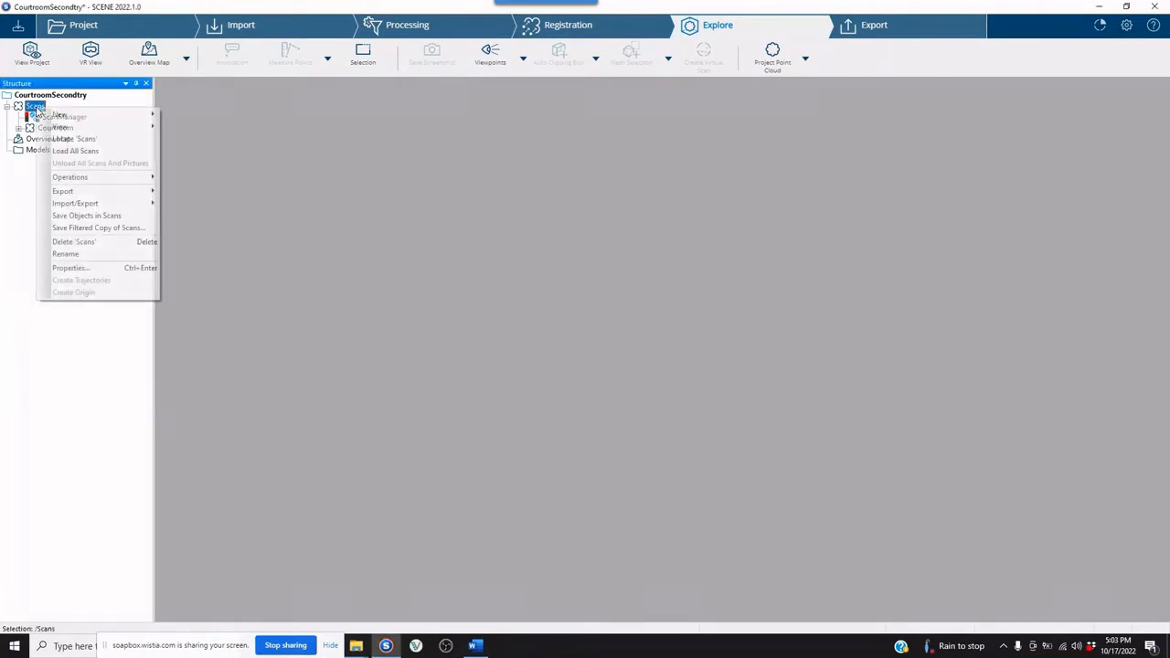
{"action": "mouse_move", "coordinate": [58, 117]}
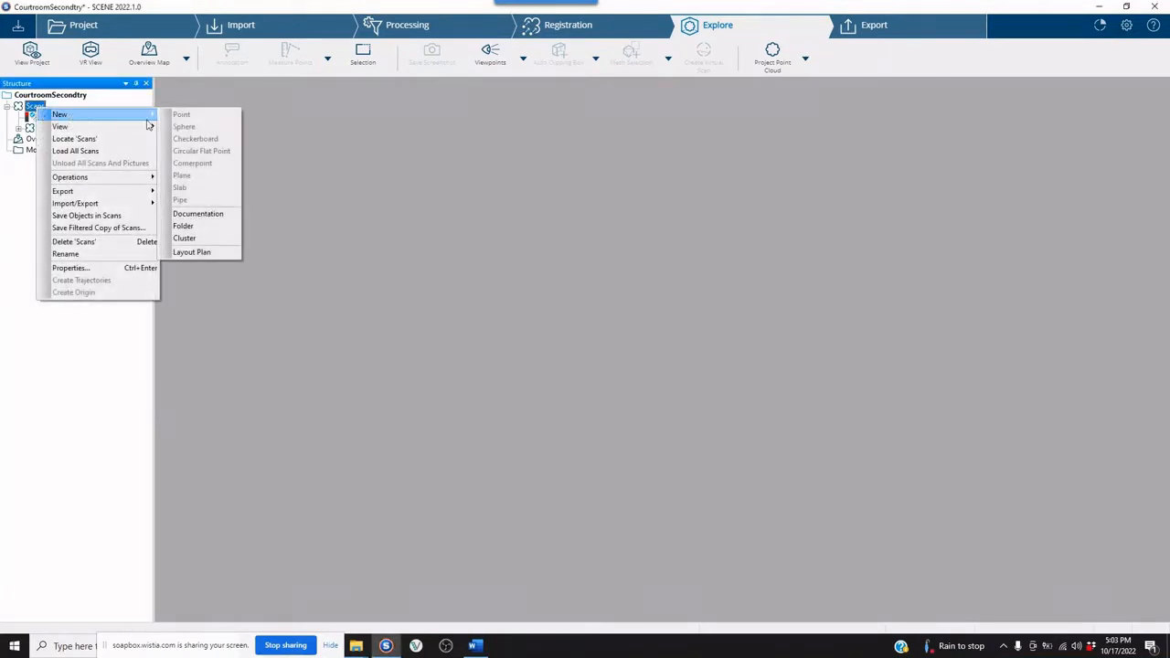
{"action": "left_click", "coordinate": [206, 236]}
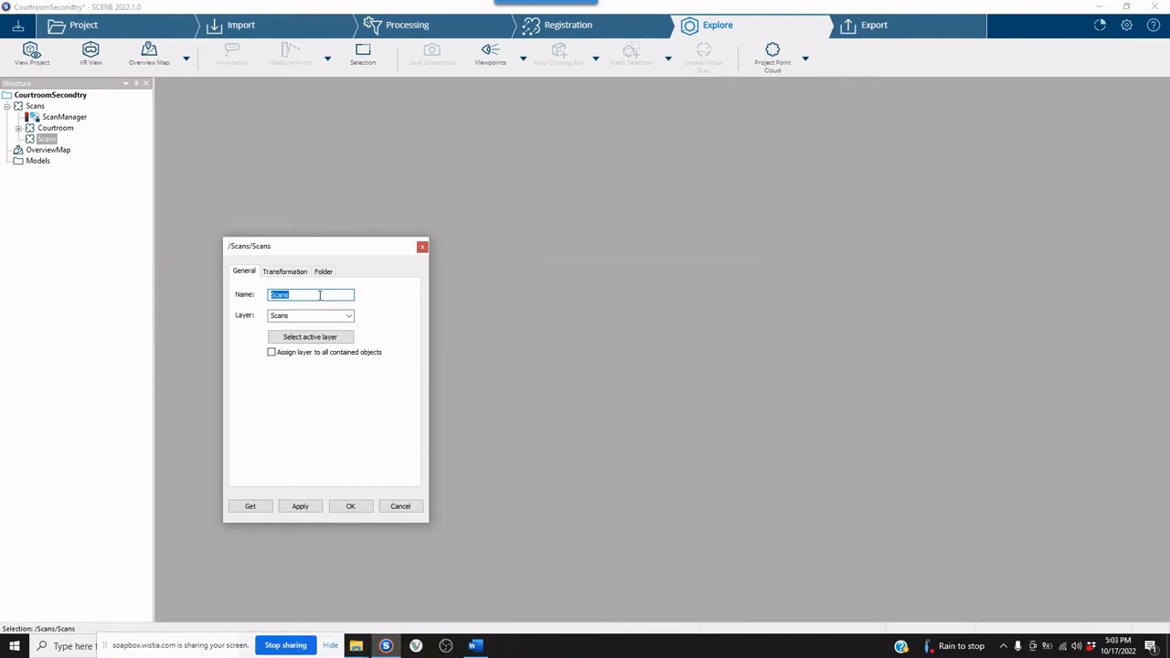
{"action": "type", "text": "BullSculpture"}
{"action": "key", "text": "Return"}
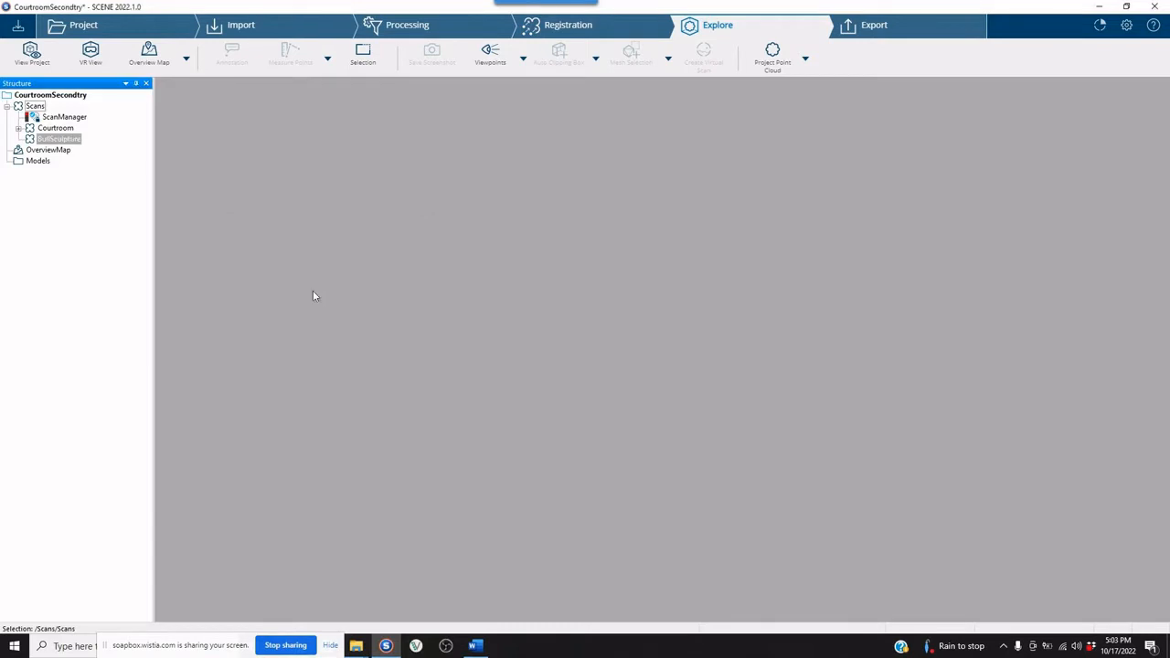
Switch to File Explorer's Scans folder and import the laser scans Bull01.1 through Bull05.1 into the BullSculpture cluster.
{"action": "left_click", "coordinate": [358, 647]}
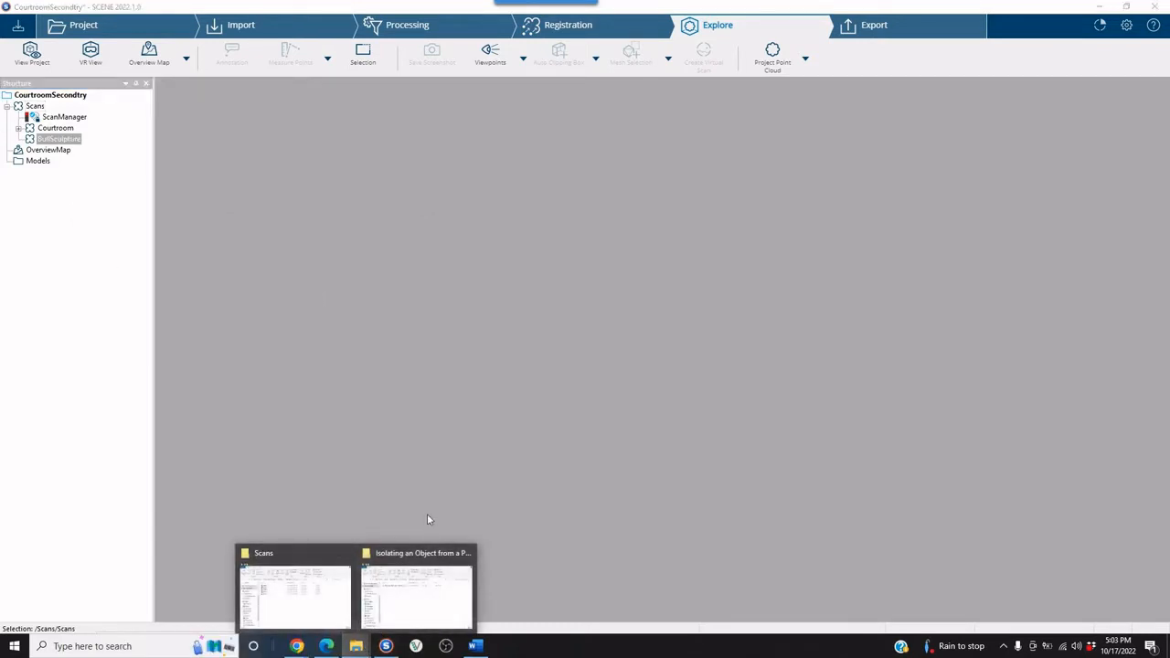
{"action": "left_click", "coordinate": [309, 556]}
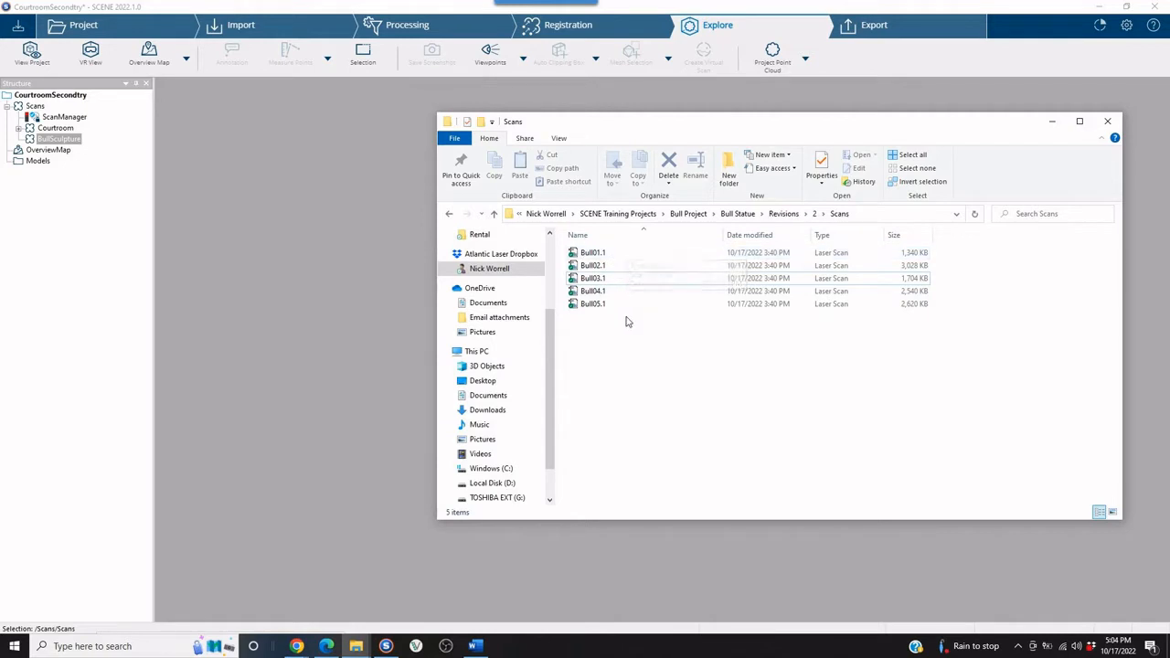
{"action": "left_click", "coordinate": [612, 256]}
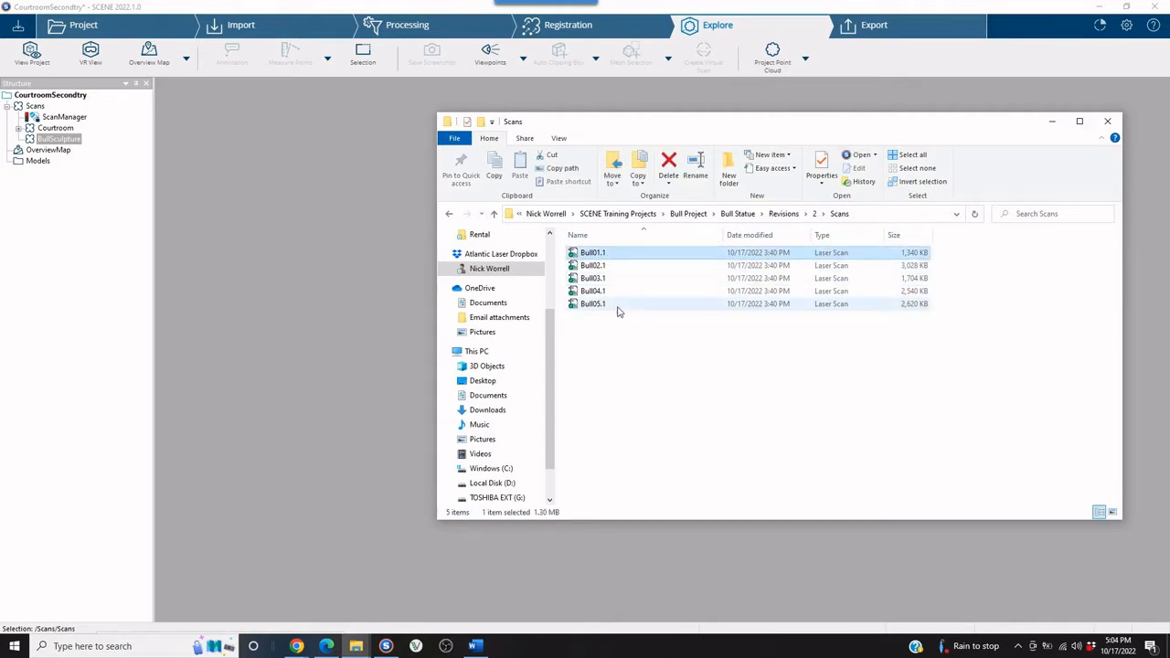
{"action": "left_click", "coordinate": [614, 308], "text": "shift"}
{"action": "left_click_drag", "start_coordinate": [619, 296], "coordinate": [78, 139]}
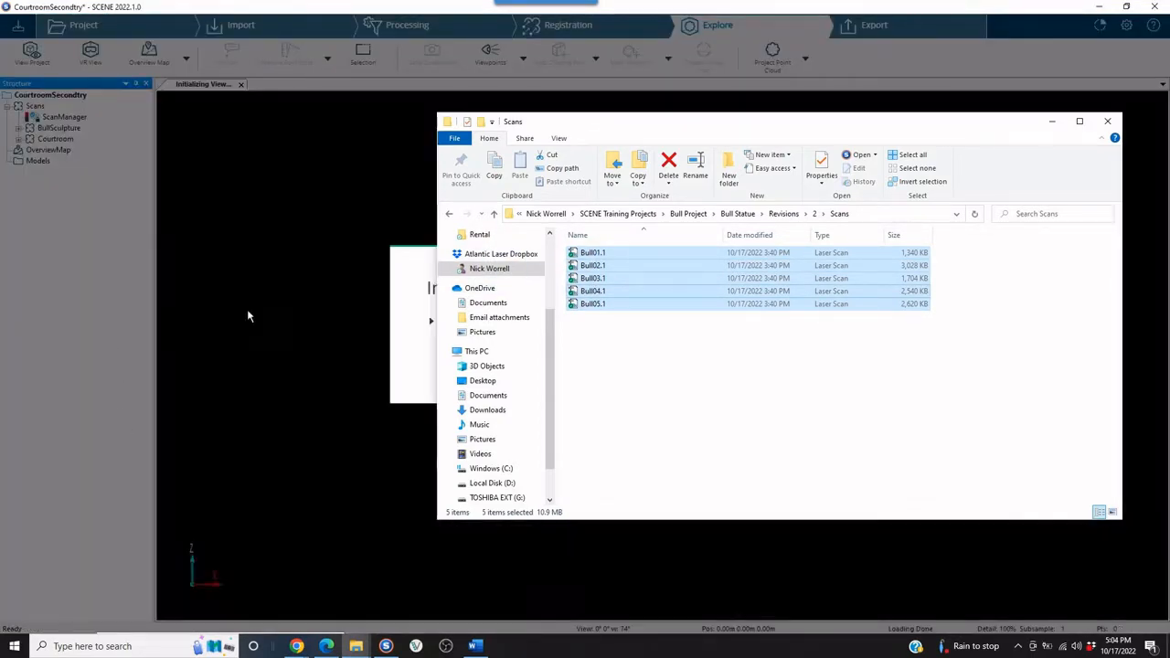
{"action": "left_click", "coordinate": [408, 347]}
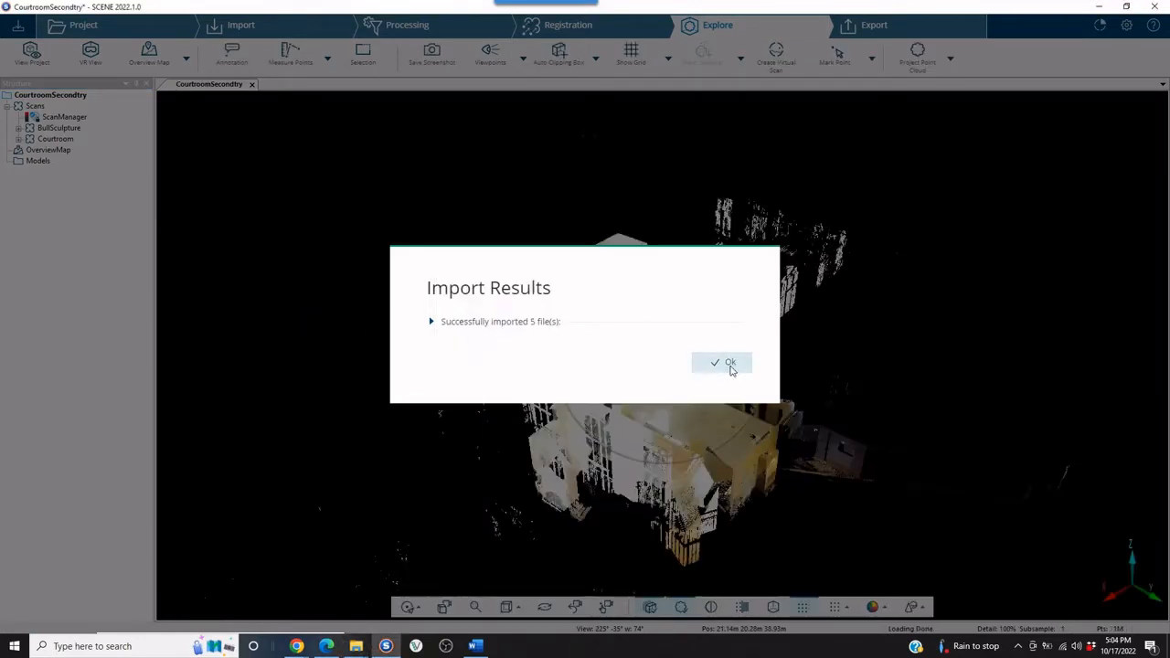
{"action": "left_click", "coordinate": [730, 361]}
Close the 3D view, open the correspondence view of Scans, and accept adjusting the cluster positions to the center of their scans.
{"action": "scroll", "coordinate": [575, 351], "scroll_direction": "down", "scroll_amount": 3}
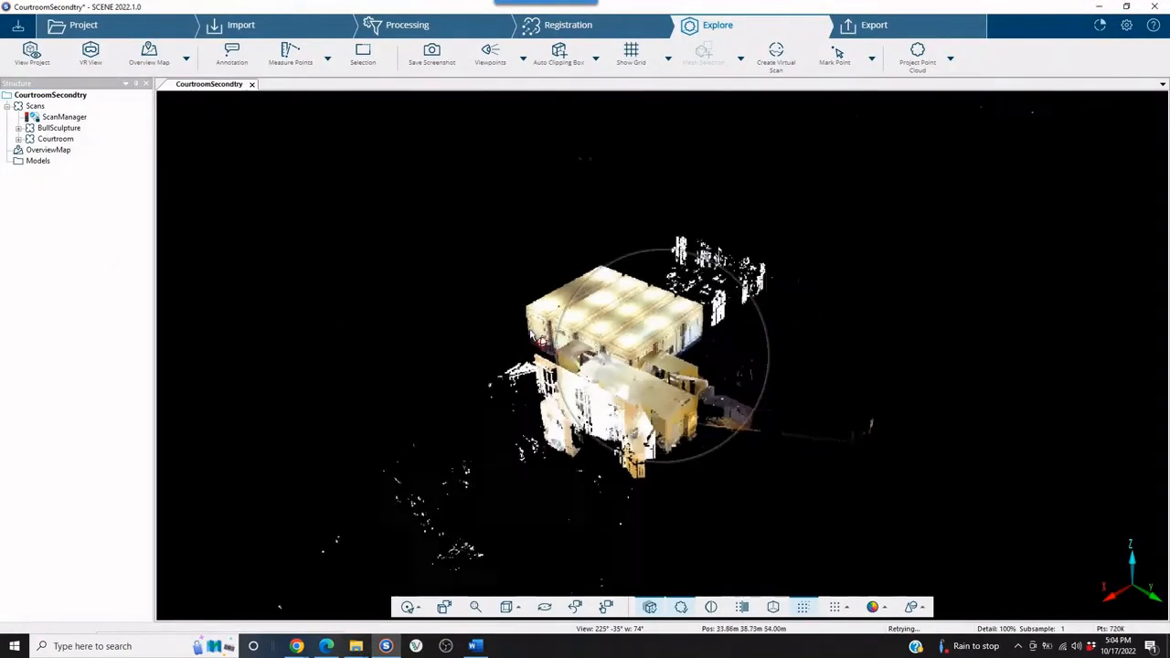
{"action": "left_click", "coordinate": [252, 84]}
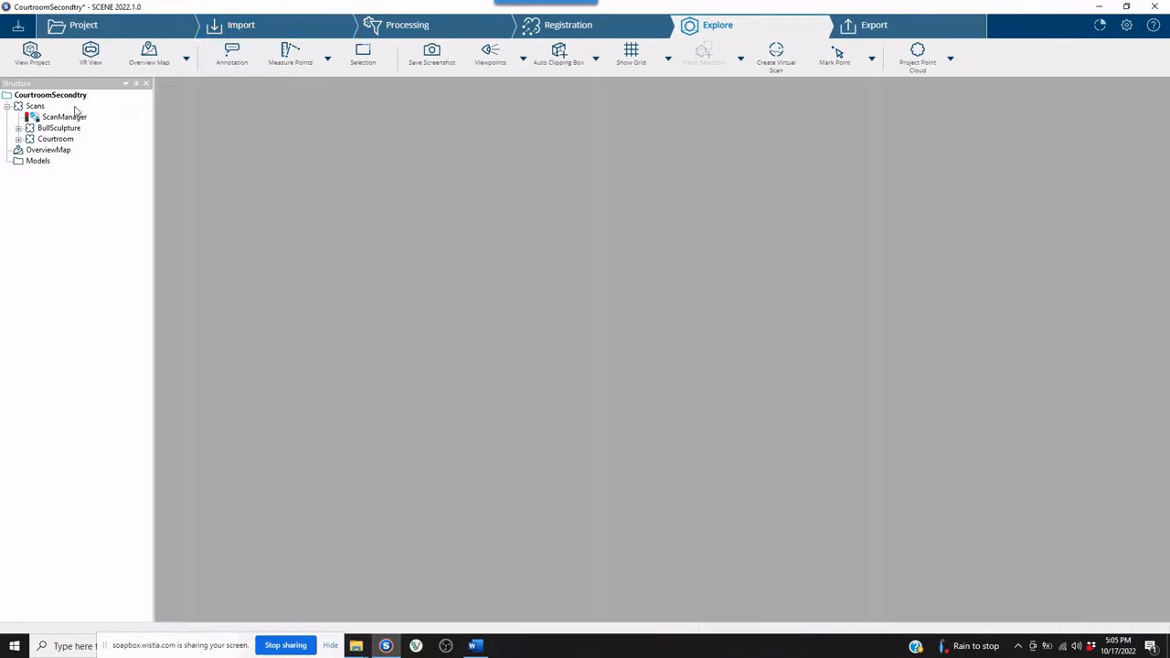
{"action": "left_click", "coordinate": [34, 106]}
{"action": "right_click", "coordinate": [38, 109]}
{"action": "mouse_move", "coordinate": [80, 127]}
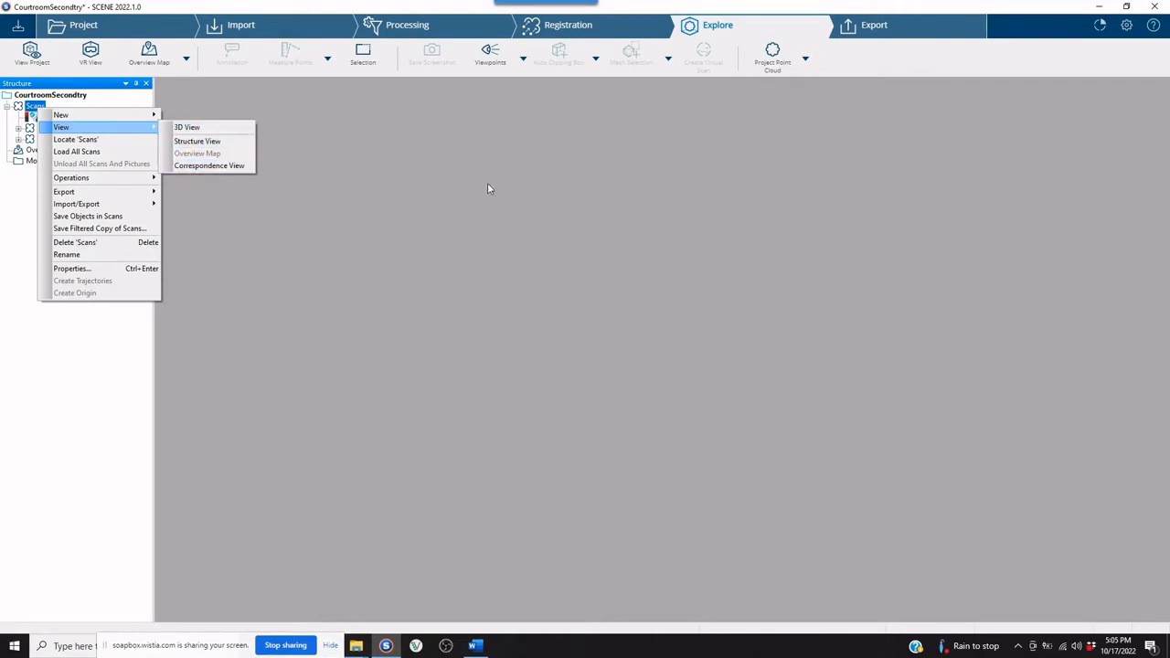
{"action": "left_click", "coordinate": [227, 166]}
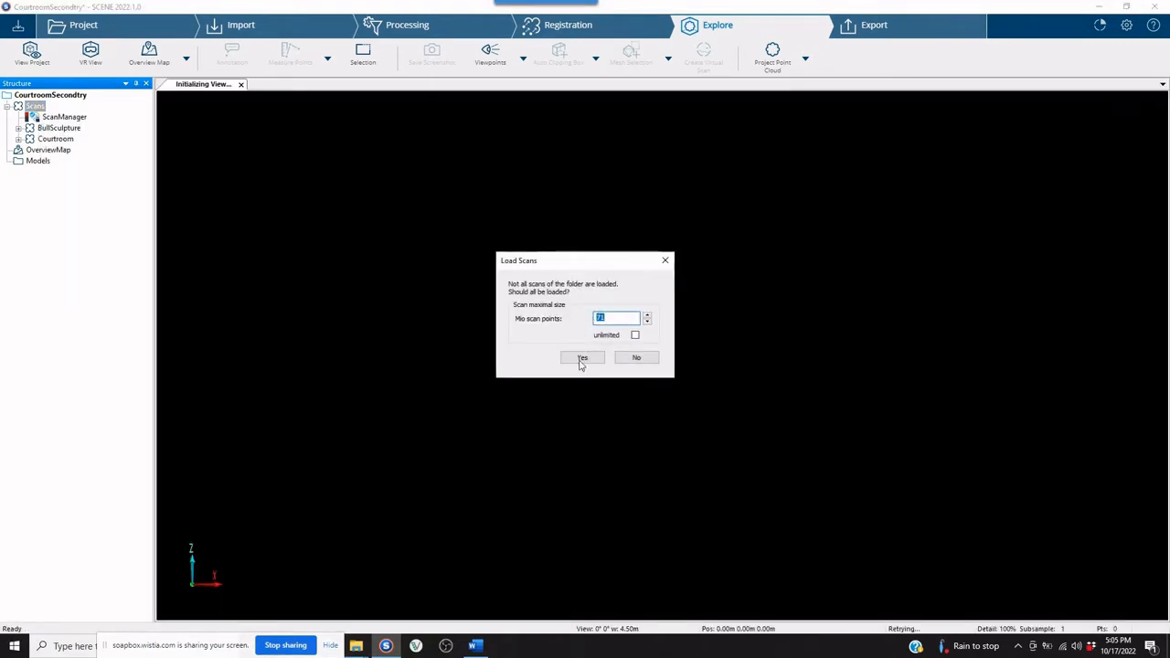
{"action": "left_click", "coordinate": [581, 358]}
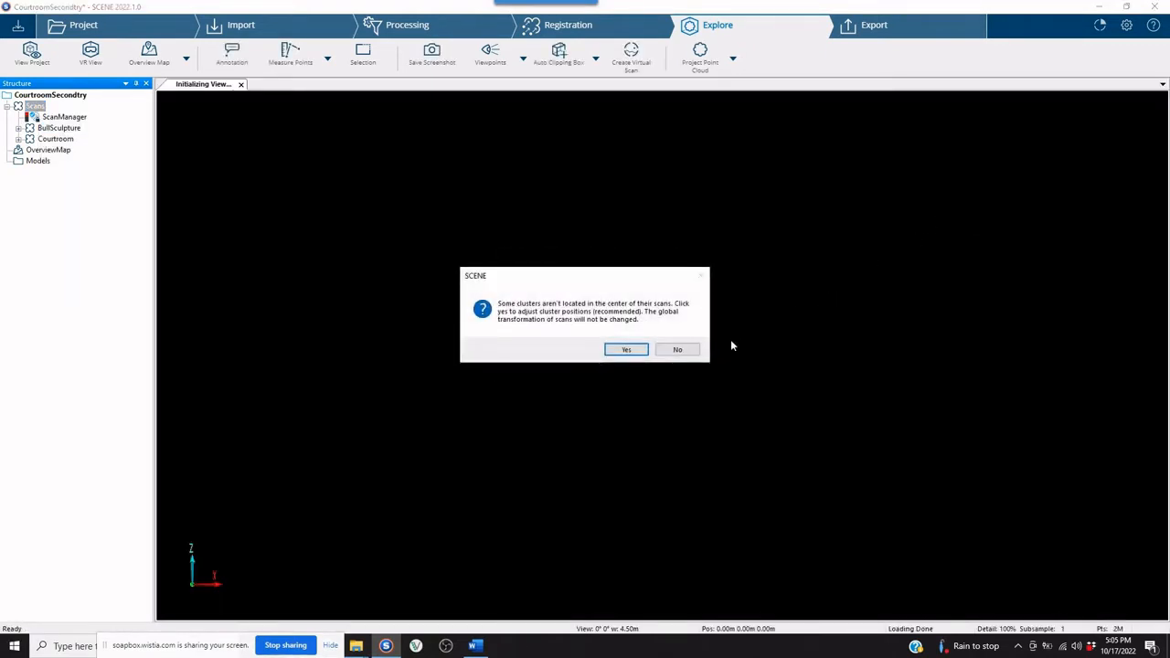
{"action": "left_click", "coordinate": [626, 350]}
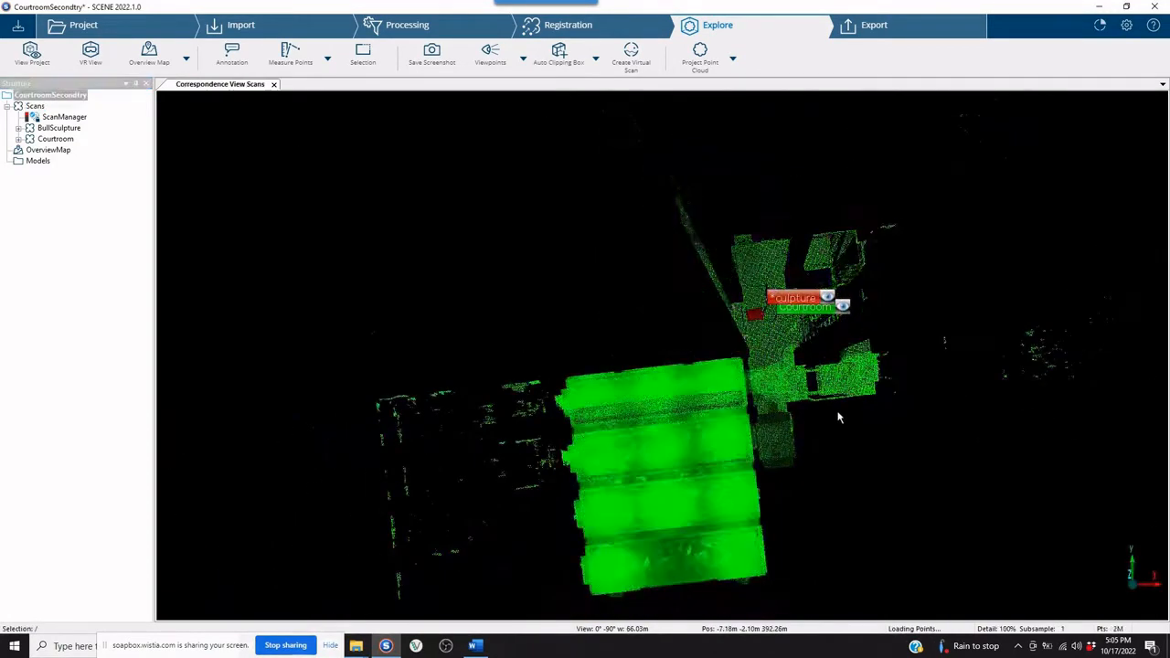
Look at the scans from the right and move the BullSculpture cluster down close to the Courtroom cluster.
{"action": "scroll", "coordinate": [824, 390], "scroll_direction": "down", "scroll_amount": 3}
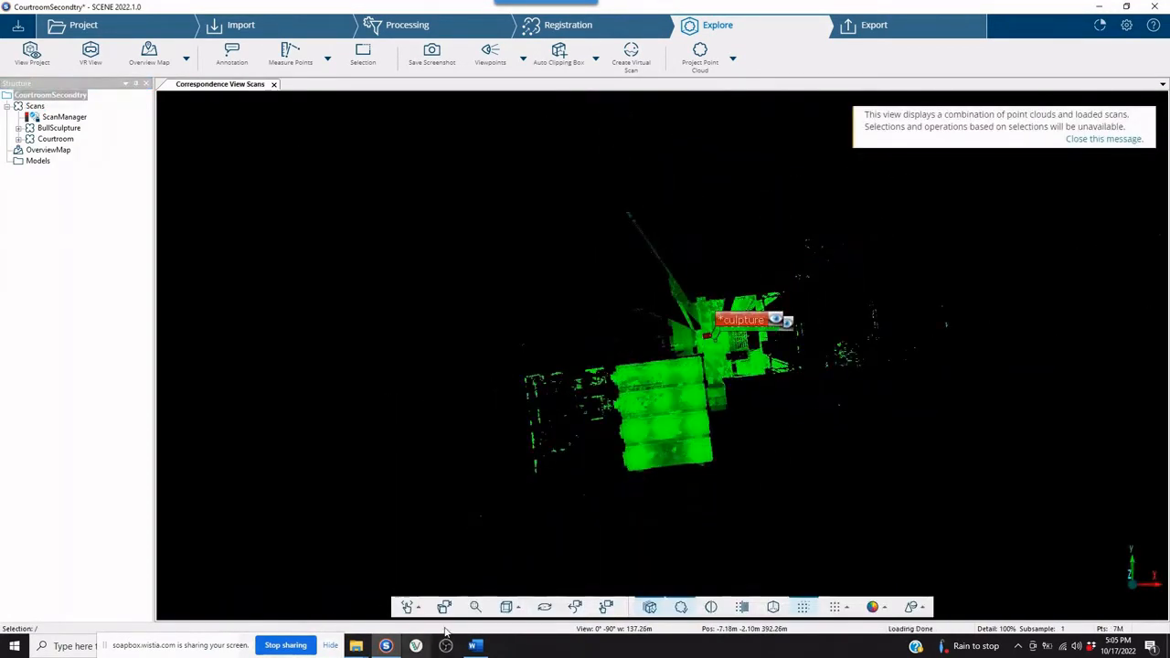
{"action": "left_click", "coordinate": [513, 608]}
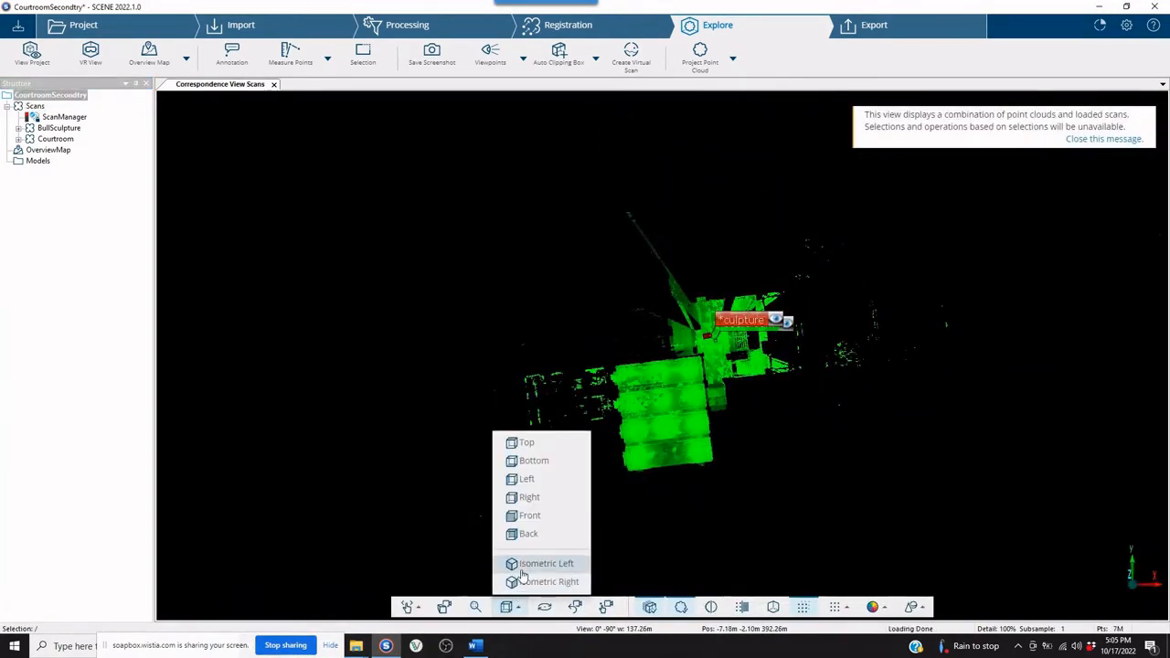
{"action": "left_click", "coordinate": [528, 501]}
{"action": "scroll", "coordinate": [733, 284], "scroll_direction": "down", "scroll_amount": 12}
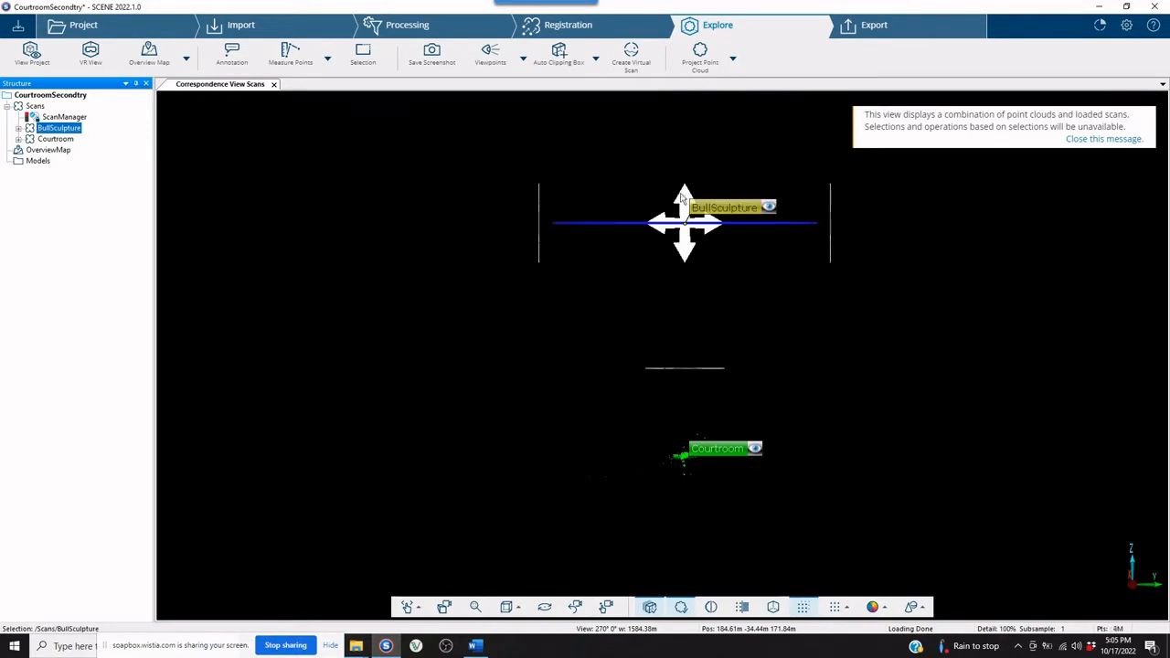
{"action": "left_click_drag", "start_coordinate": [686, 242], "coordinate": [674, 448]}
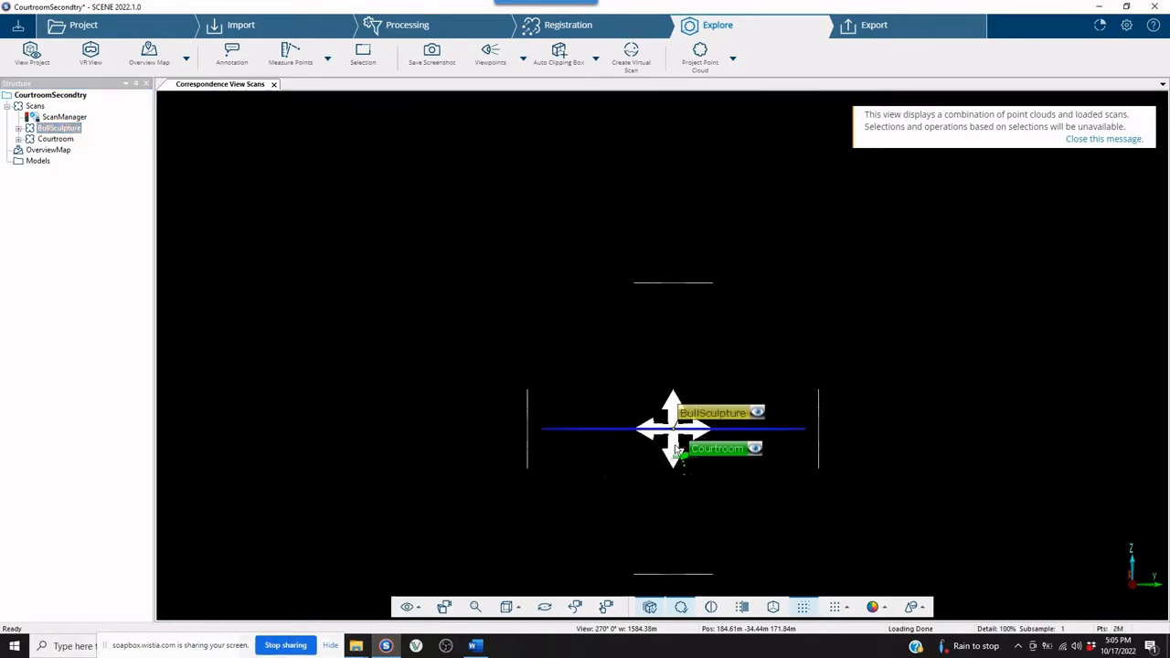
{"action": "scroll", "coordinate": [458, 286], "scroll_direction": "up", "scroll_amount": 5}
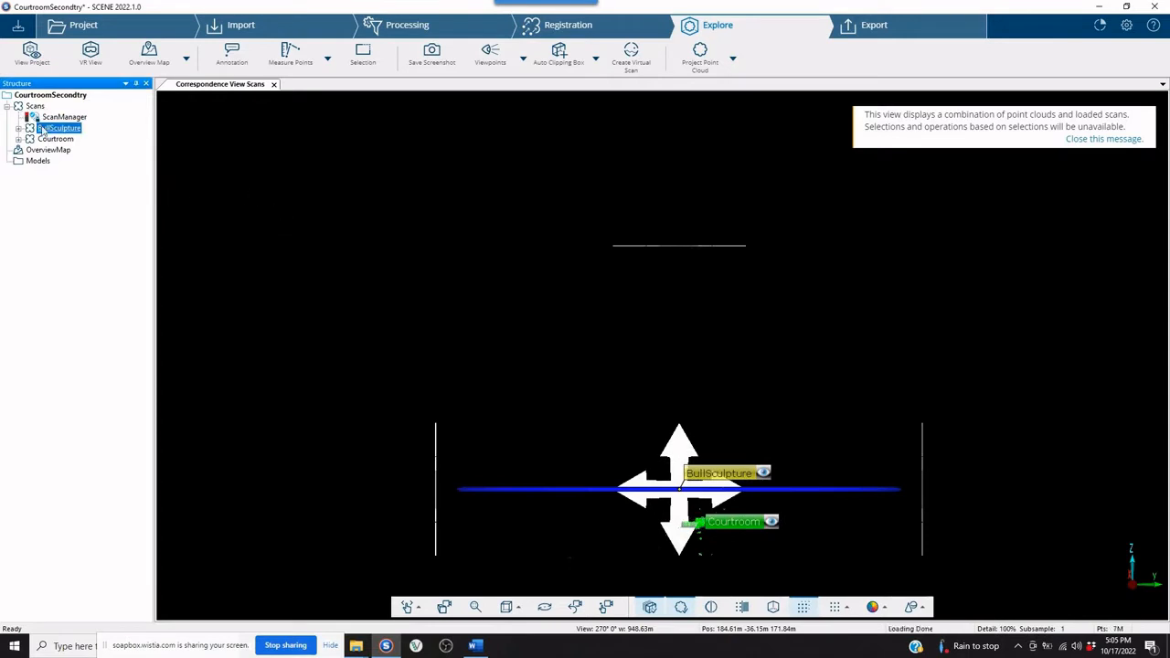
Create an auto clipping box around the Courtroom point cloud.
{"action": "left_click_drag", "start_coordinate": [320, 176], "coordinate": [312, 184]}
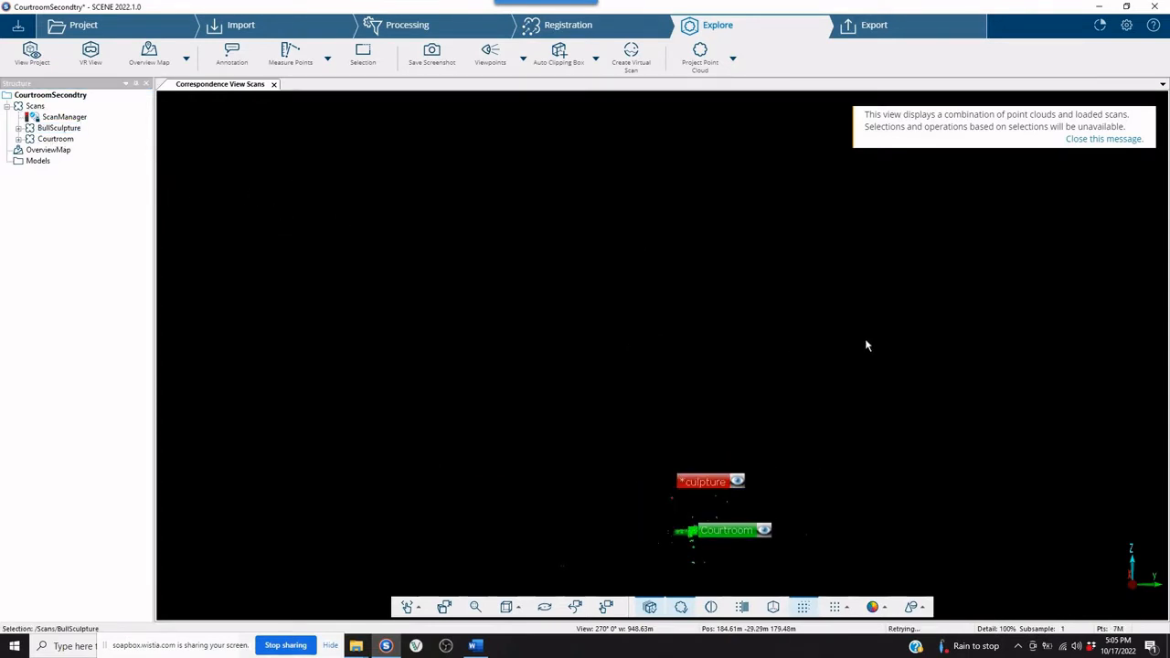
{"action": "scroll", "coordinate": [841, 451], "scroll_direction": "up", "scroll_amount": 1}
{"action": "left_click_drag", "start_coordinate": [834, 470], "coordinate": [821, 389]}
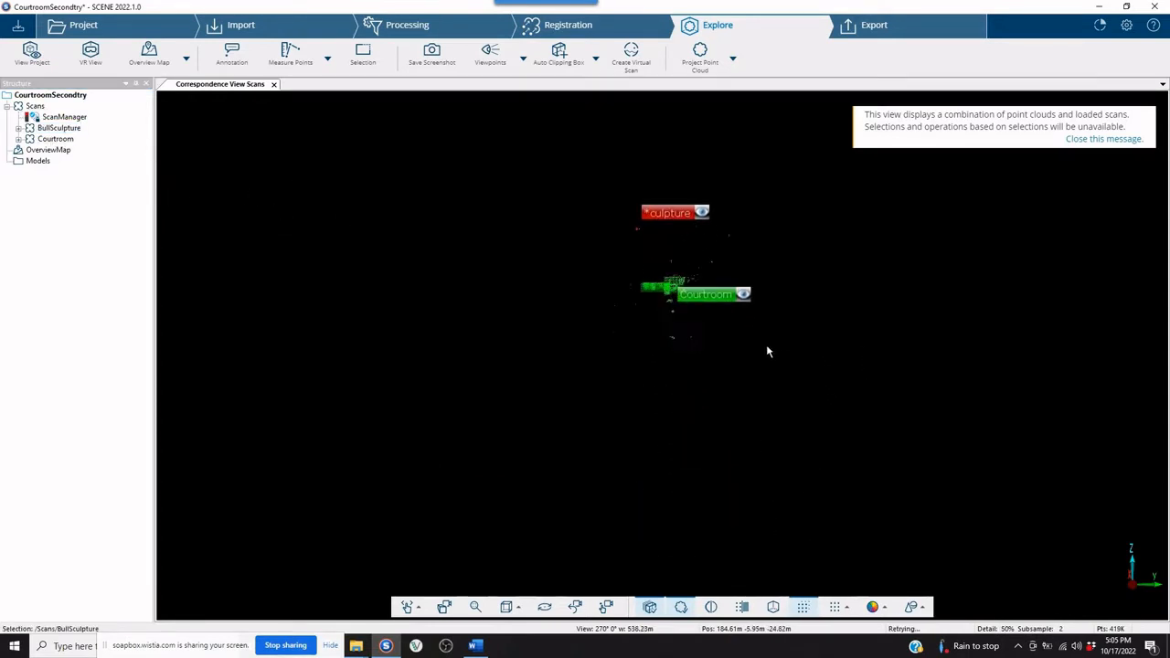
{"action": "scroll", "coordinate": [767, 350], "scroll_direction": "up", "scroll_amount": 12}
{"action": "left_click_drag", "start_coordinate": [679, 364], "coordinate": [678, 467]}
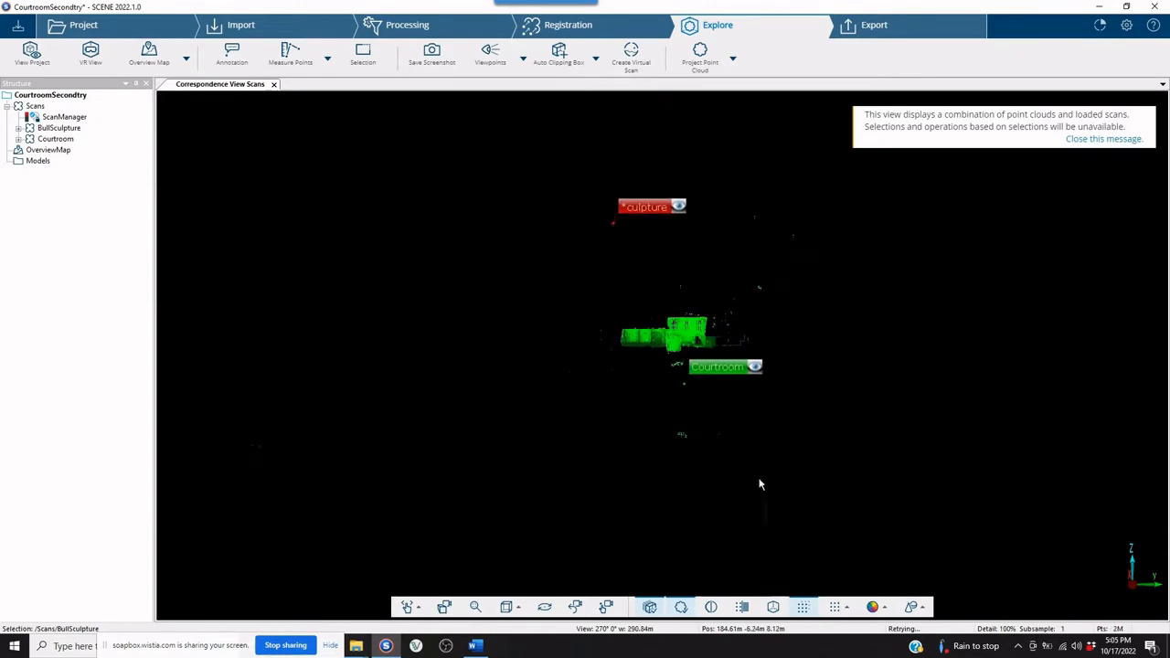
{"action": "left_click", "coordinate": [558, 56]}
{"action": "left_click", "coordinate": [685, 359]}
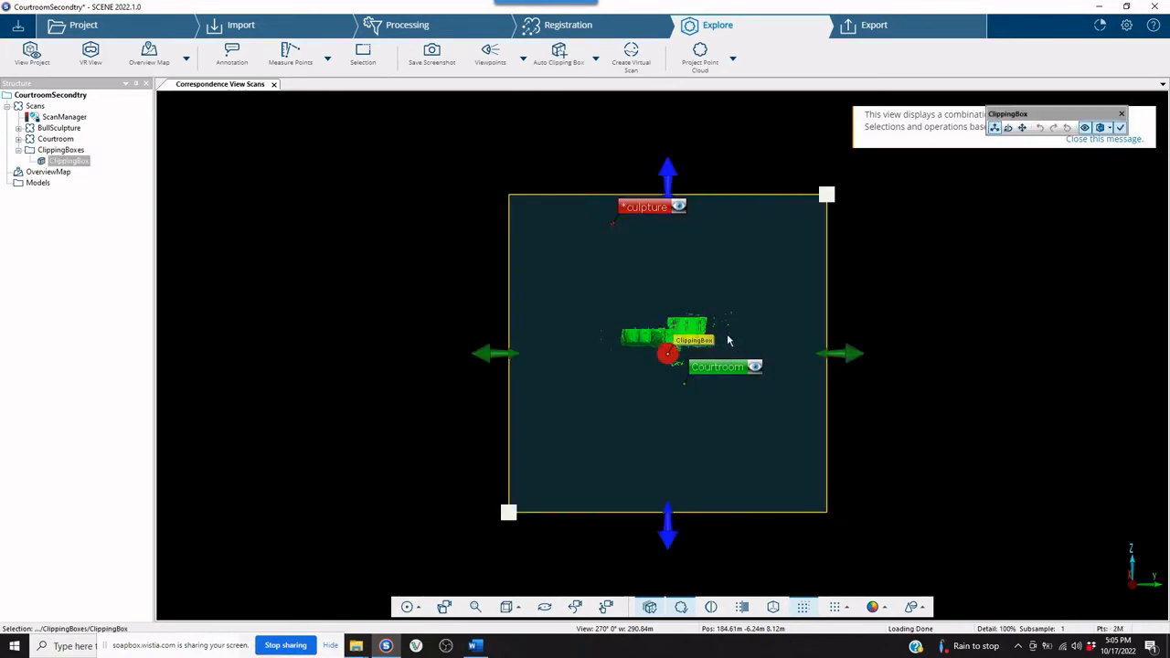
Rotate the clipping box about its vertical axis to line up with the courtroom walls and return it to resize mode.
{"action": "left_click_drag", "start_coordinate": [953, 313], "coordinate": [949, 560]}
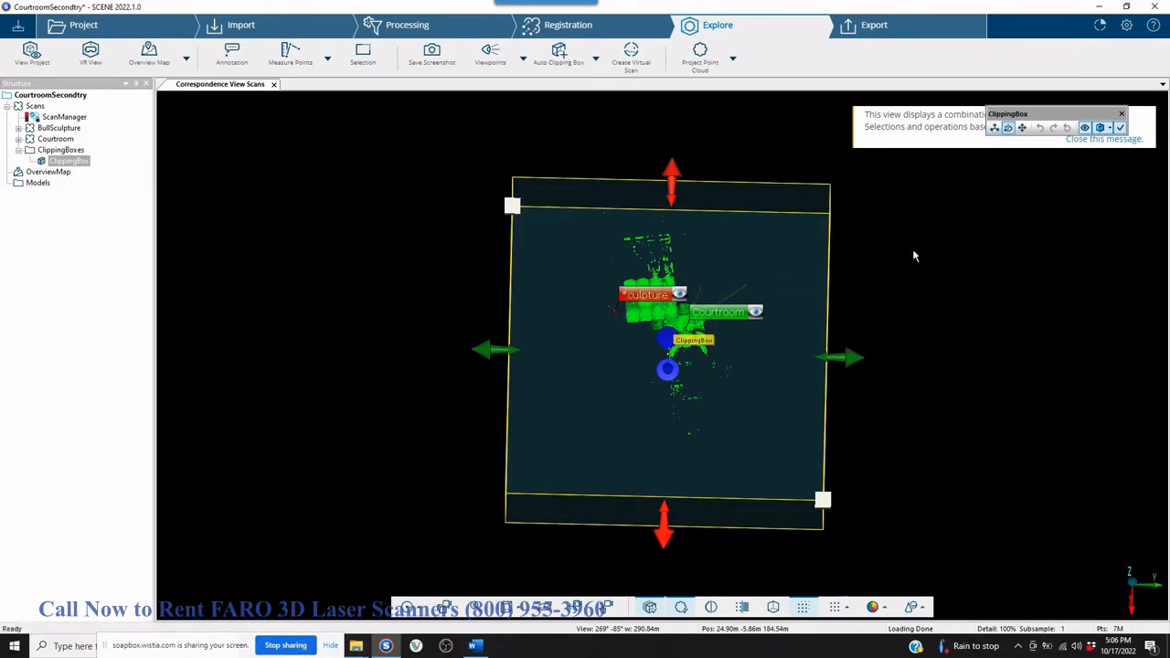
{"action": "mouse_move", "coordinate": [878, 280]}
{"action": "left_mouse_down"}
{"action": "mouse_move", "coordinate": [862, 240]}
{"action": "mouse_move", "coordinate": [864, 279]}
{"action": "left_mouse_up"}
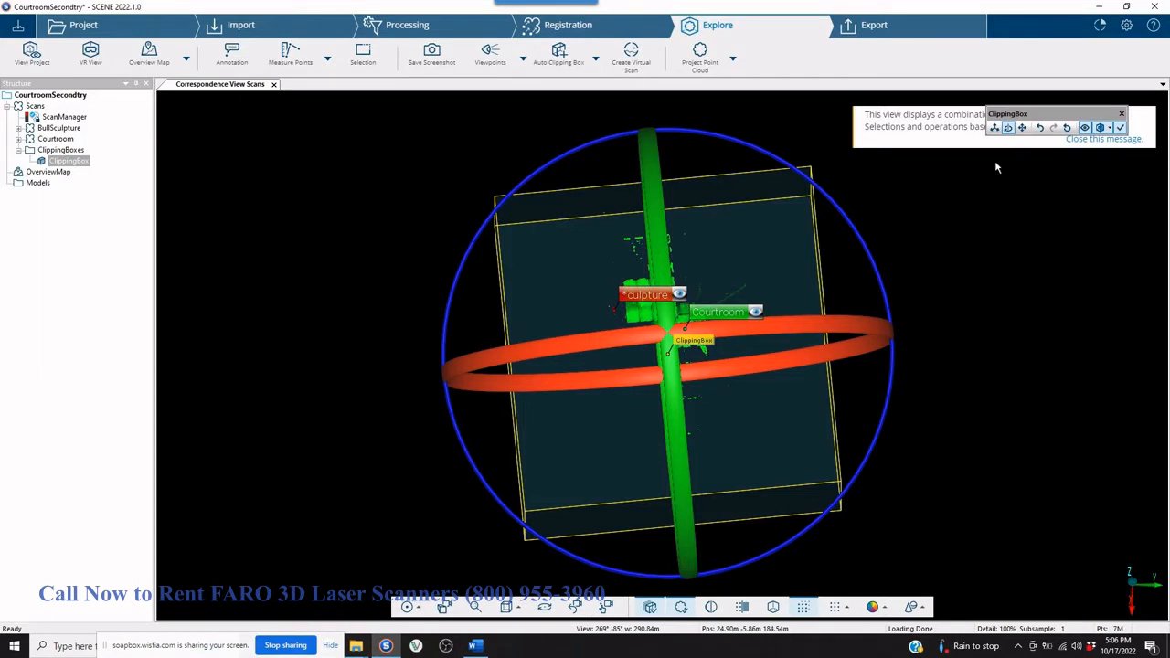
{"action": "left_click", "coordinate": [997, 128]}
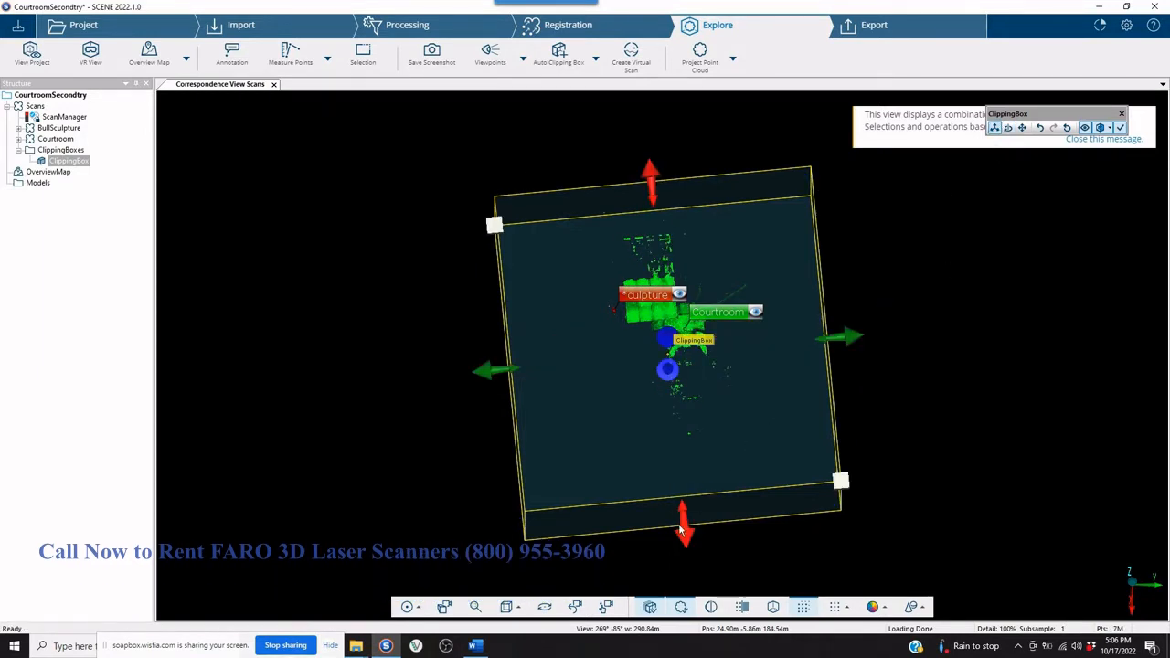
Pull the four vertical sides of the clipping box inward around the main courtroom block.
{"action": "left_click_drag", "start_coordinate": [681, 530], "coordinate": [654, 377]}
{"action": "scroll", "coordinate": [655, 377], "scroll_direction": "up", "scroll_amount": 5}
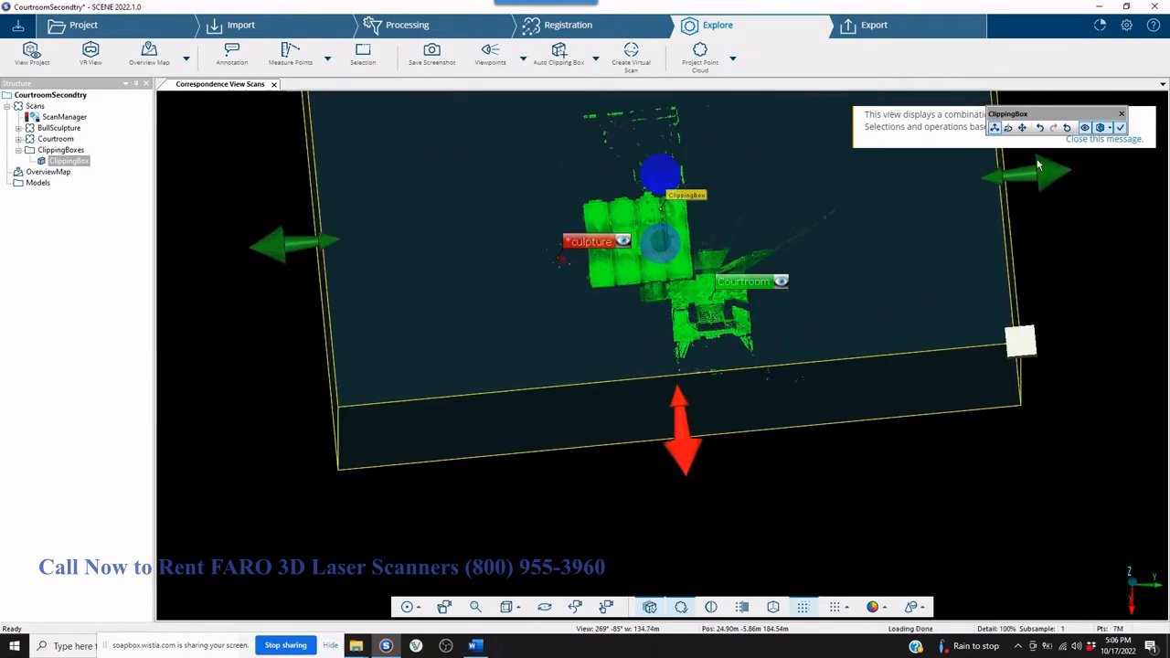
{"action": "left_click_drag", "start_coordinate": [1038, 165], "coordinate": [735, 190]}
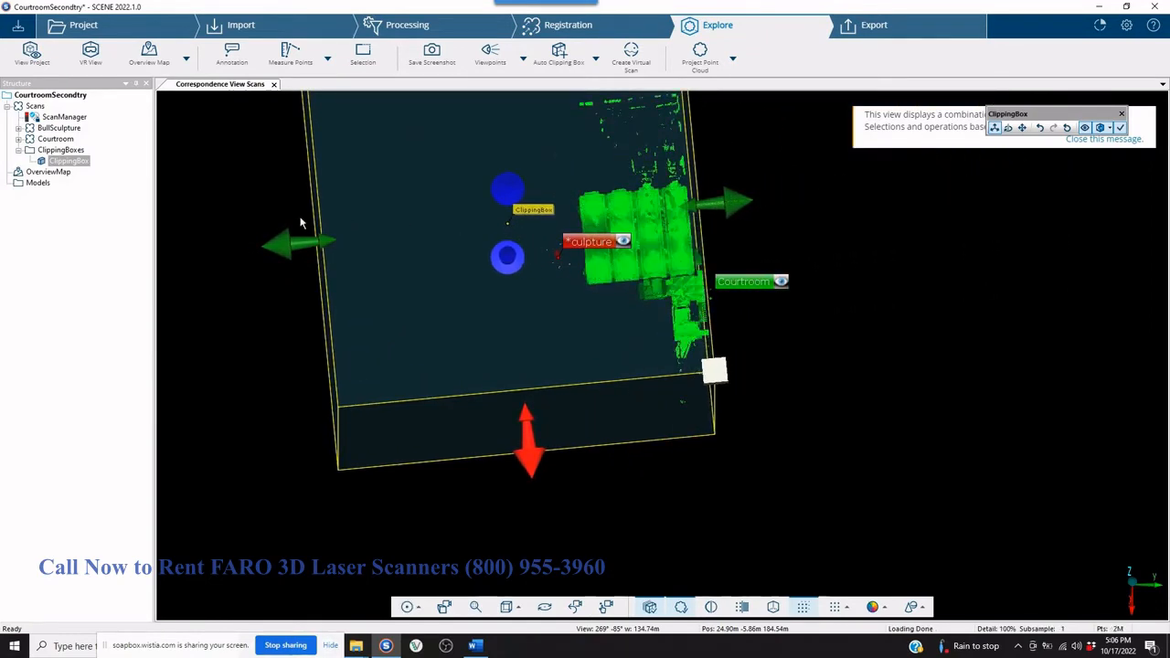
{"action": "left_click_drag", "start_coordinate": [300, 222], "coordinate": [537, 220]}
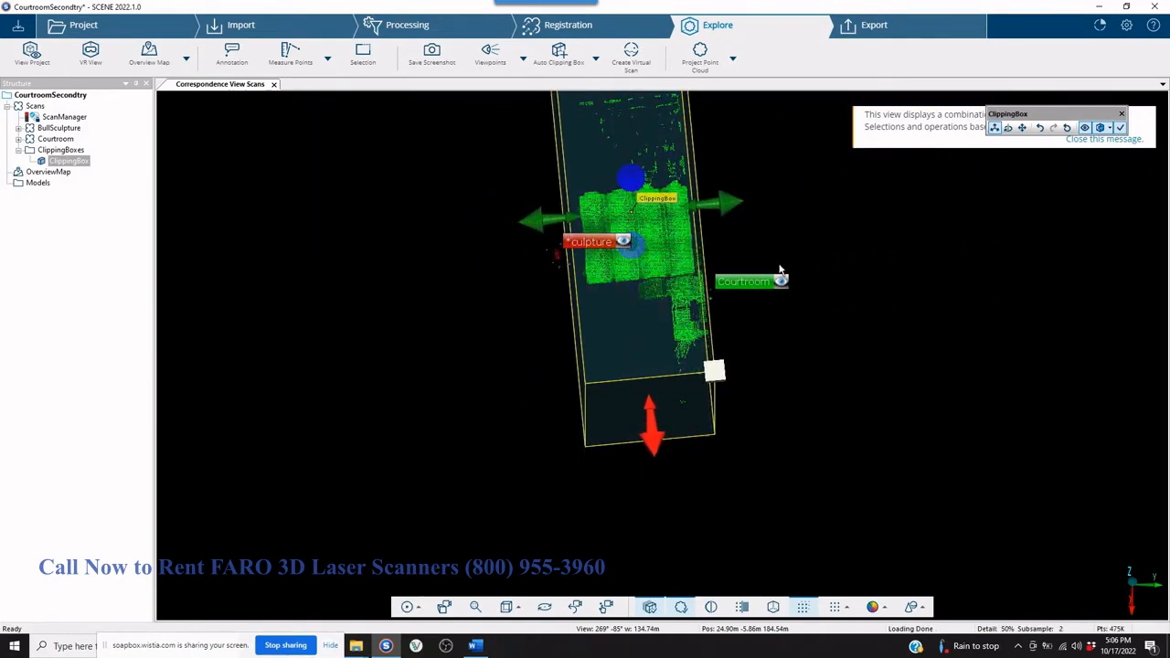
{"action": "scroll", "coordinate": [643, 150], "scroll_direction": "down", "scroll_amount": 2}
{"action": "left_click_drag", "start_coordinate": [623, 107], "coordinate": [632, 203]}
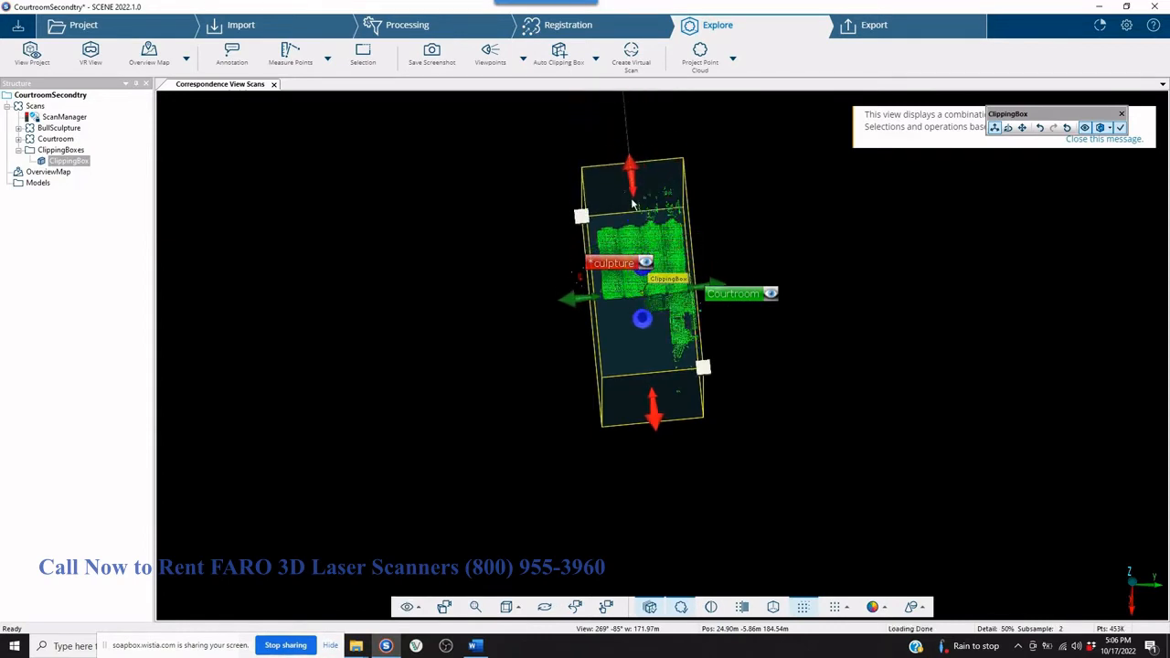
{"action": "left_click_drag", "start_coordinate": [653, 391], "coordinate": [650, 331]}
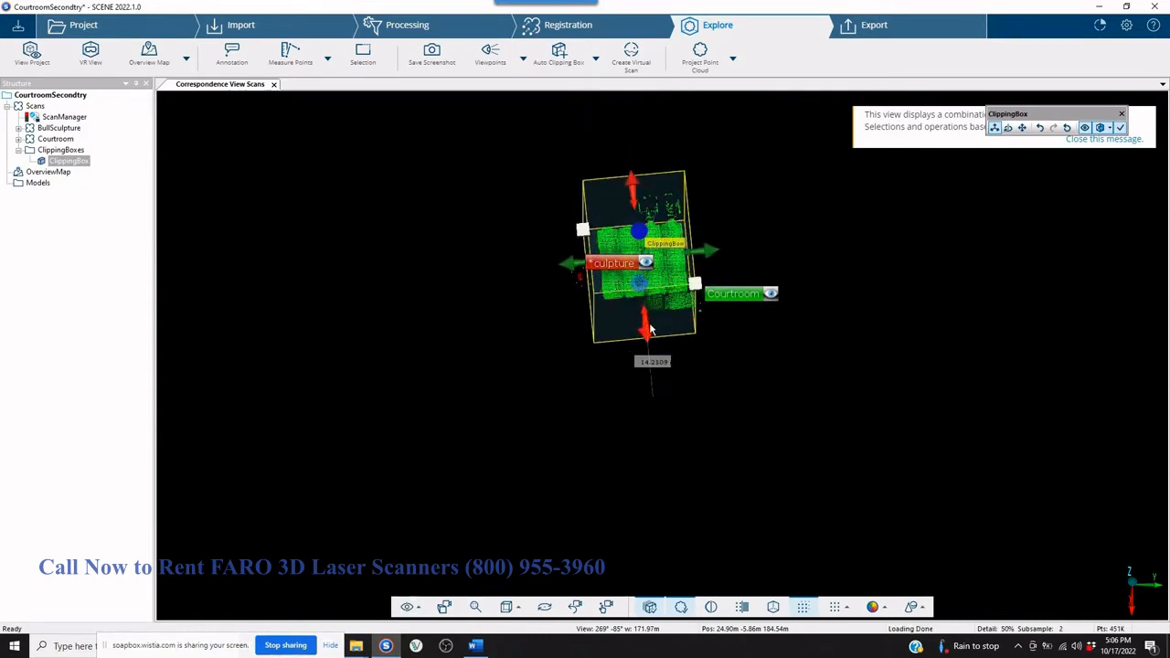
{"action": "scroll", "coordinate": [825, 299], "scroll_direction": "up", "scroll_amount": 3}
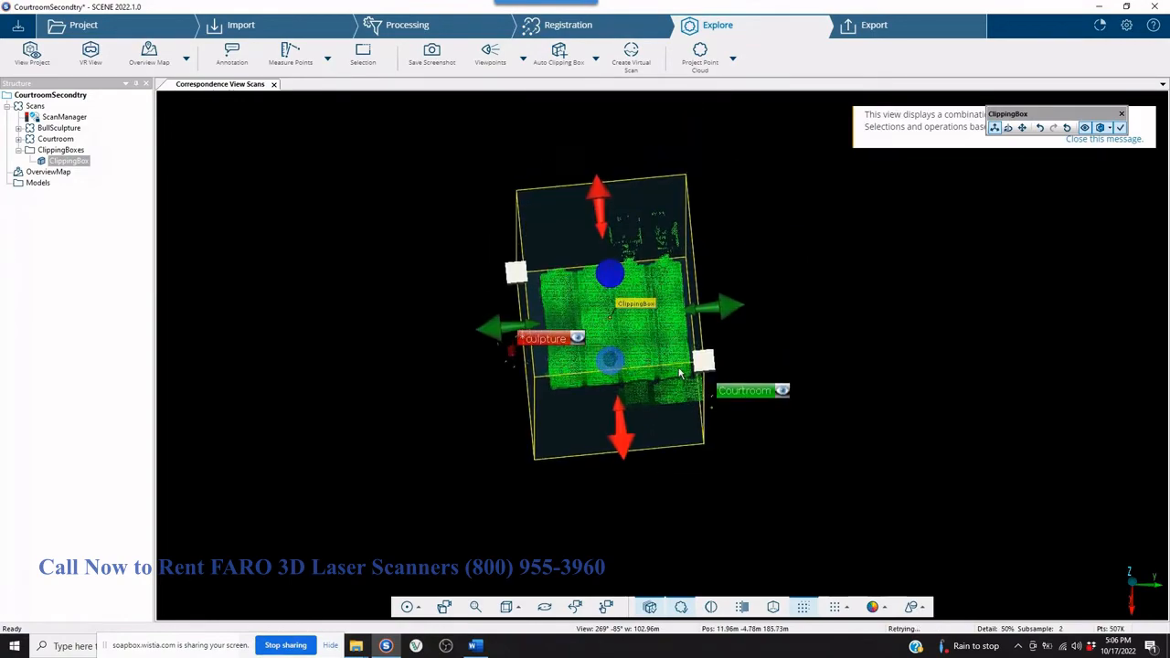
Raise the bottom and lower the top of the clipping box toward the courtroom.
{"action": "scroll", "coordinate": [782, 351], "scroll_direction": "up", "scroll_amount": 2}
{"action": "left_click_drag", "start_coordinate": [891, 339], "coordinate": [818, 278]}
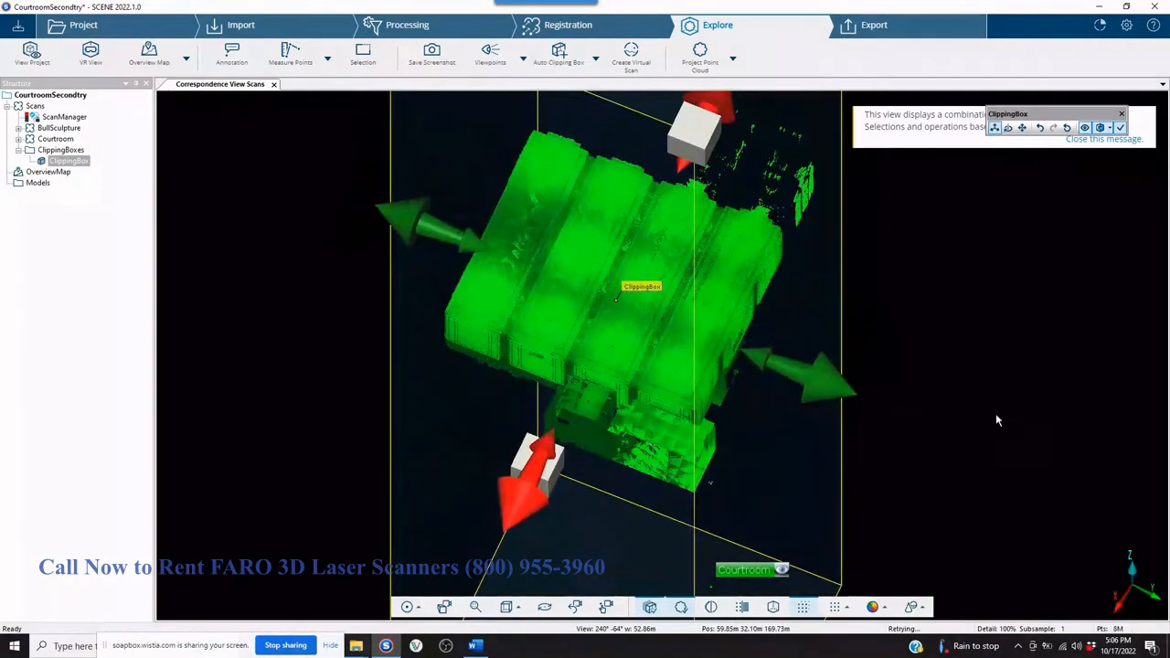
{"action": "scroll", "coordinate": [761, 385], "scroll_direction": "down", "scroll_amount": 2}
{"action": "scroll", "coordinate": [762, 393], "scroll_direction": "down", "scroll_amount": 2}
{"action": "left_click_drag", "start_coordinate": [809, 418], "coordinate": [764, 374]}
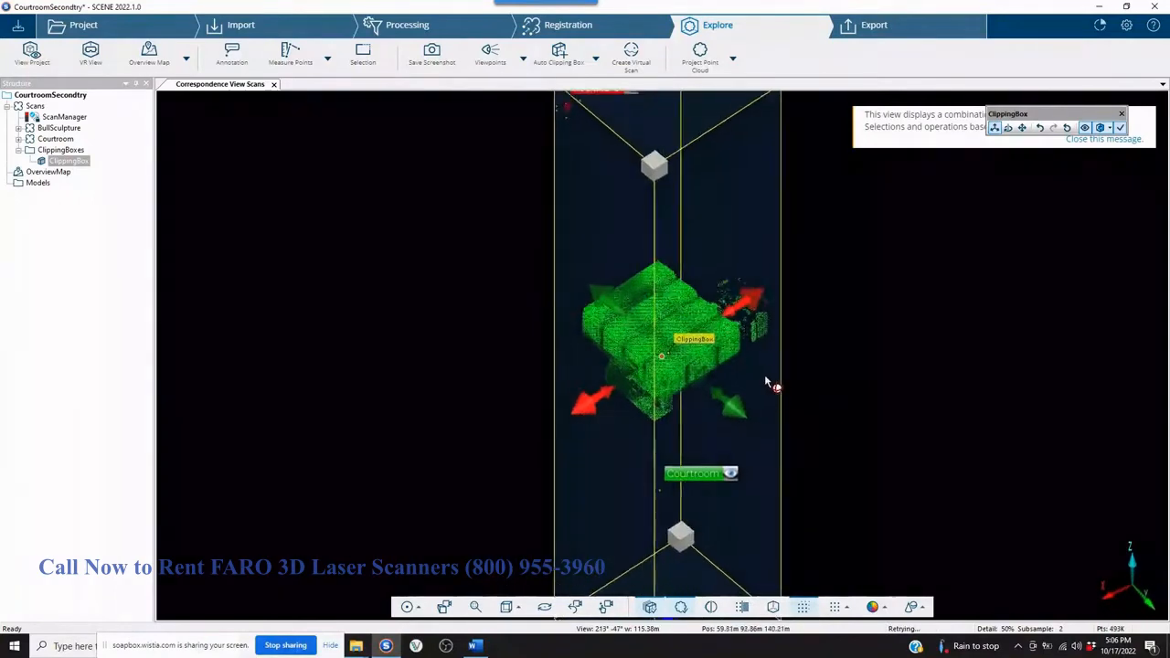
{"action": "scroll", "coordinate": [702, 525], "scroll_direction": "down", "scroll_amount": 2}
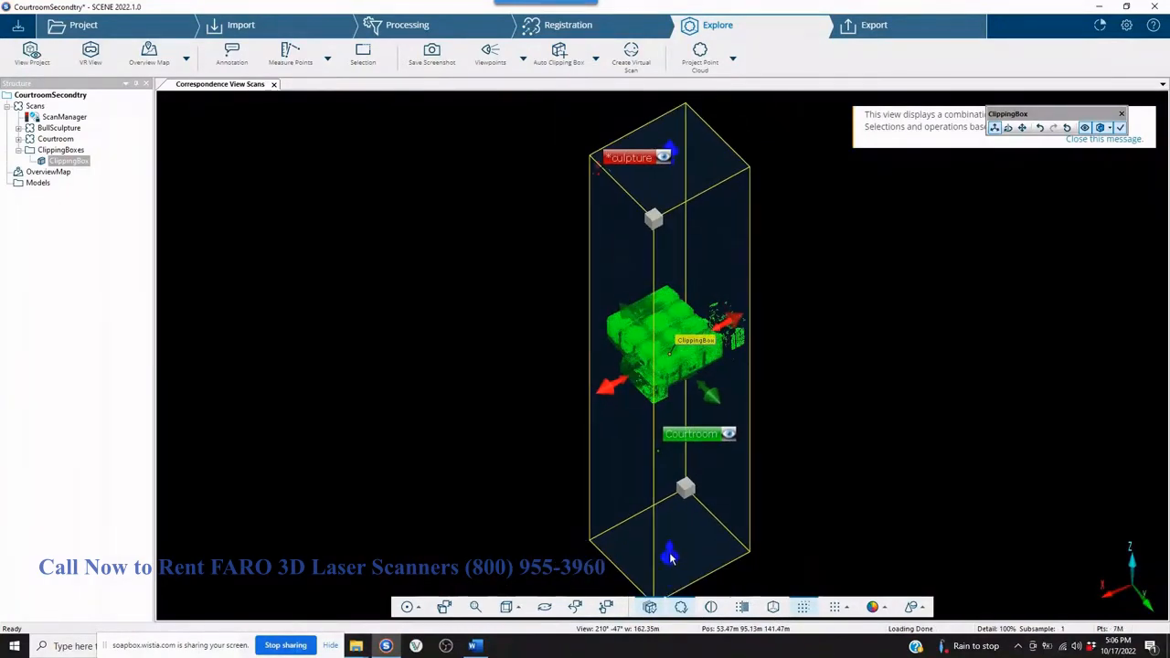
{"action": "left_click_drag", "start_coordinate": [667, 413], "coordinate": [667, 371]}
{"action": "scroll", "coordinate": [695, 343], "scroll_direction": "up", "scroll_amount": 1}
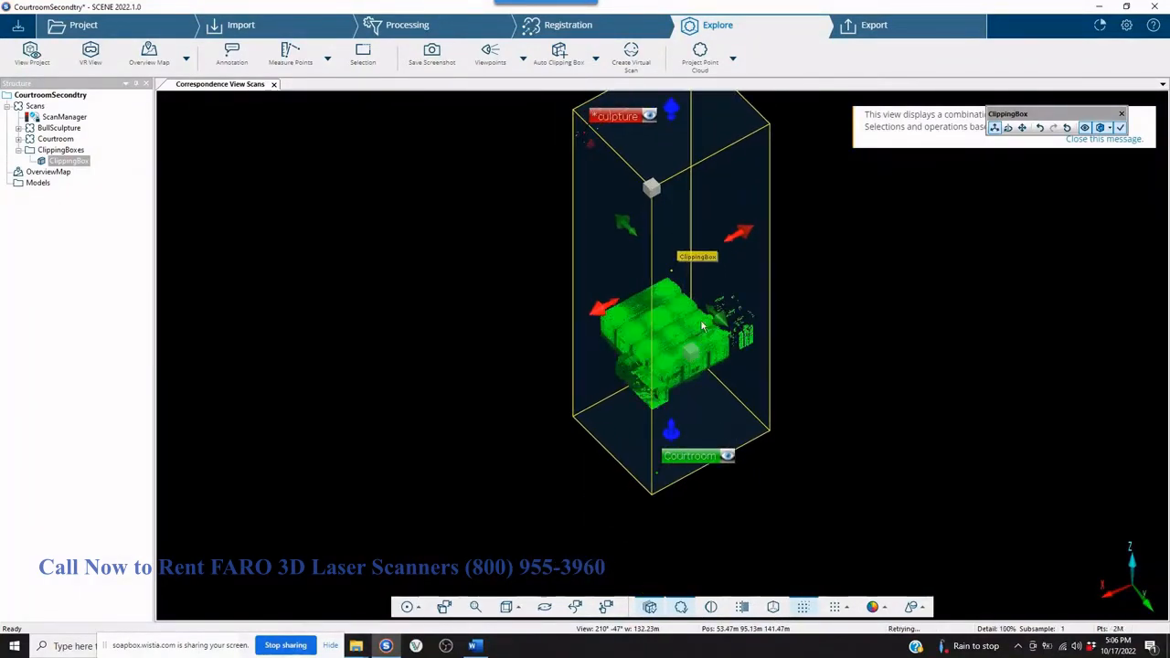
{"action": "left_click_drag", "start_coordinate": [669, 108], "coordinate": [660, 324]}
{"action": "scroll", "coordinate": [676, 343], "scroll_direction": "up", "scroll_amount": 3}
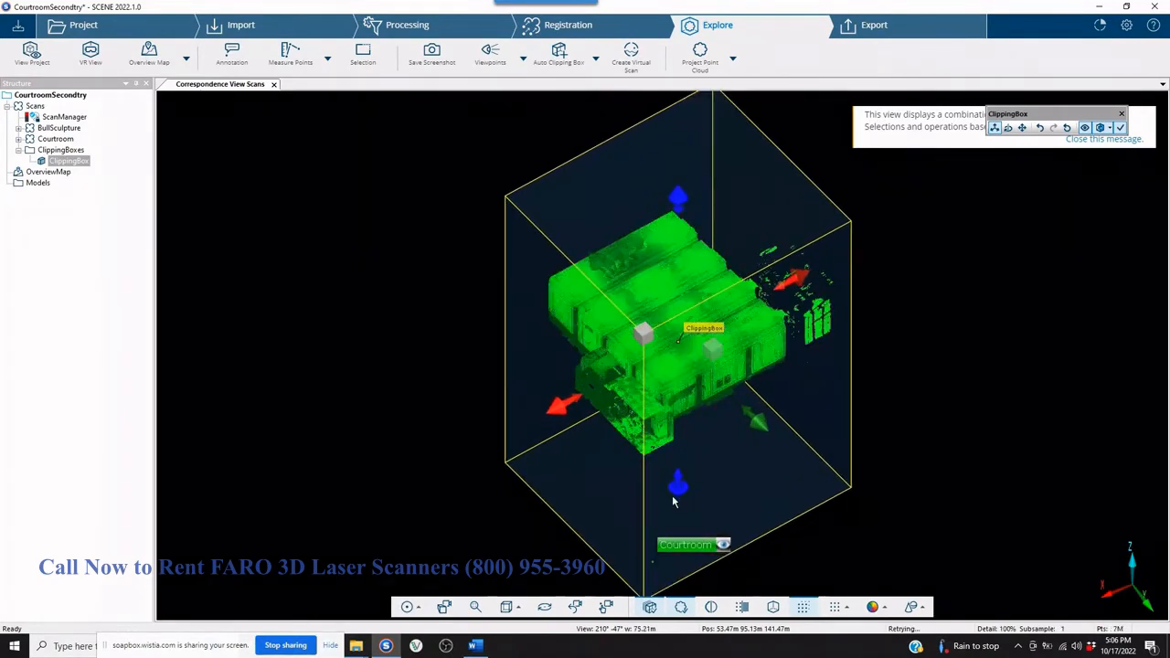
{"action": "left_click_drag", "start_coordinate": [672, 457], "coordinate": [684, 385]}
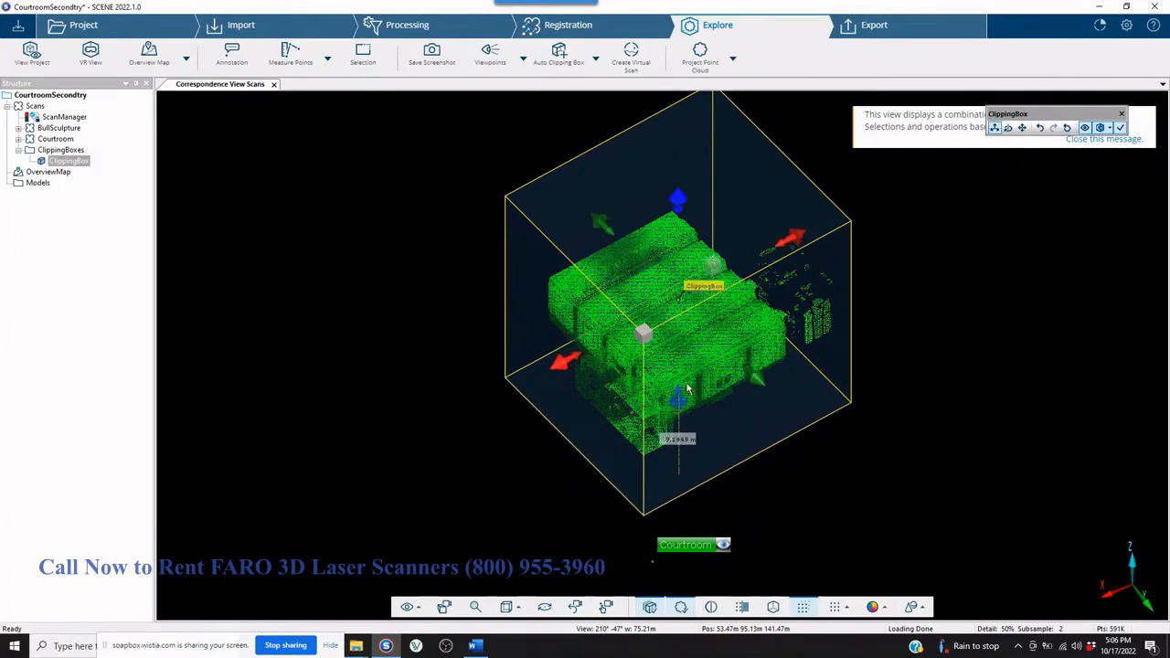
Tighten the clipping box's bottom and two end faces around the courtroom, and lower its top below the ceiling to expose the interior.
{"action": "left_click_drag", "start_coordinate": [871, 450], "coordinate": [785, 349]}
{"action": "left_click_drag", "start_coordinate": [727, 513], "coordinate": [726, 439]}
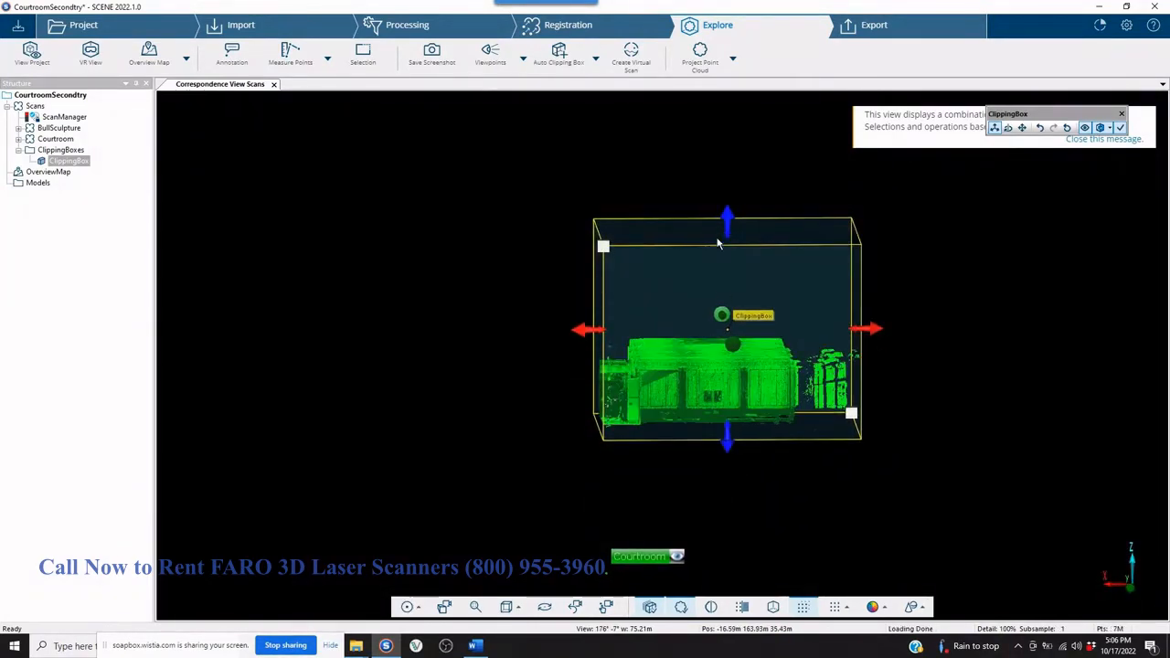
{"action": "scroll", "coordinate": [722, 274], "scroll_direction": "up", "scroll_amount": 2}
{"action": "left_click_drag", "start_coordinate": [758, 137], "coordinate": [760, 258]}
{"action": "left_click_drag", "start_coordinate": [987, 366], "coordinate": [879, 375]}
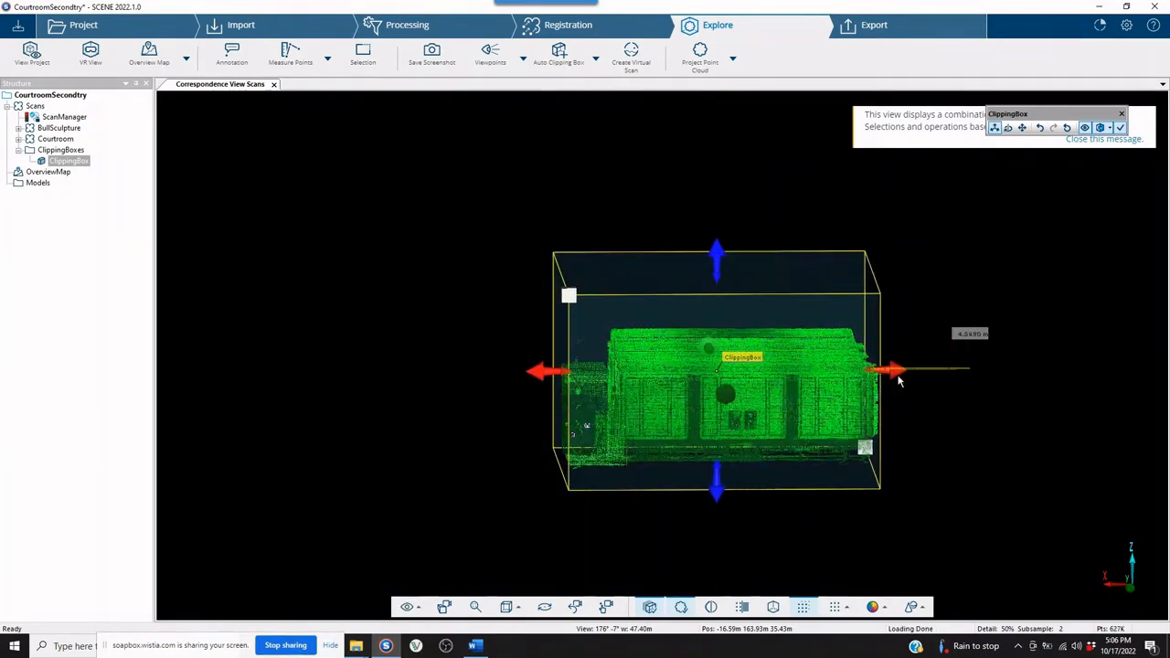
{"action": "left_click_drag", "start_coordinate": [584, 378], "coordinate": [595, 378]}
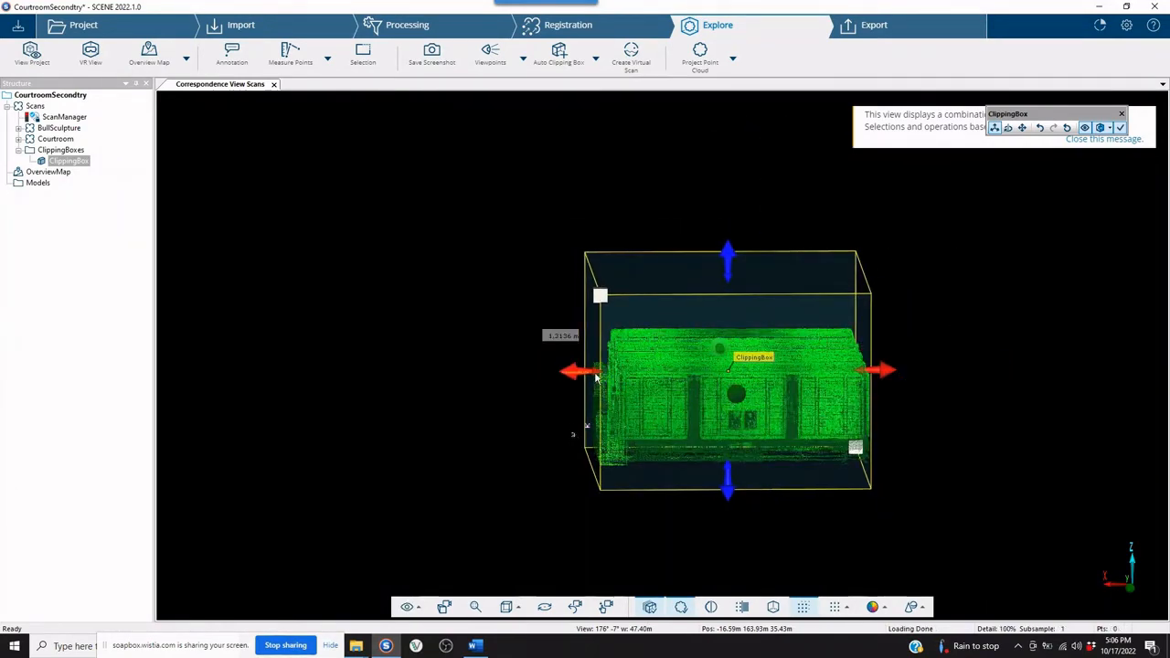
{"action": "scroll", "coordinate": [668, 359], "scroll_direction": "up", "scroll_amount": 5}
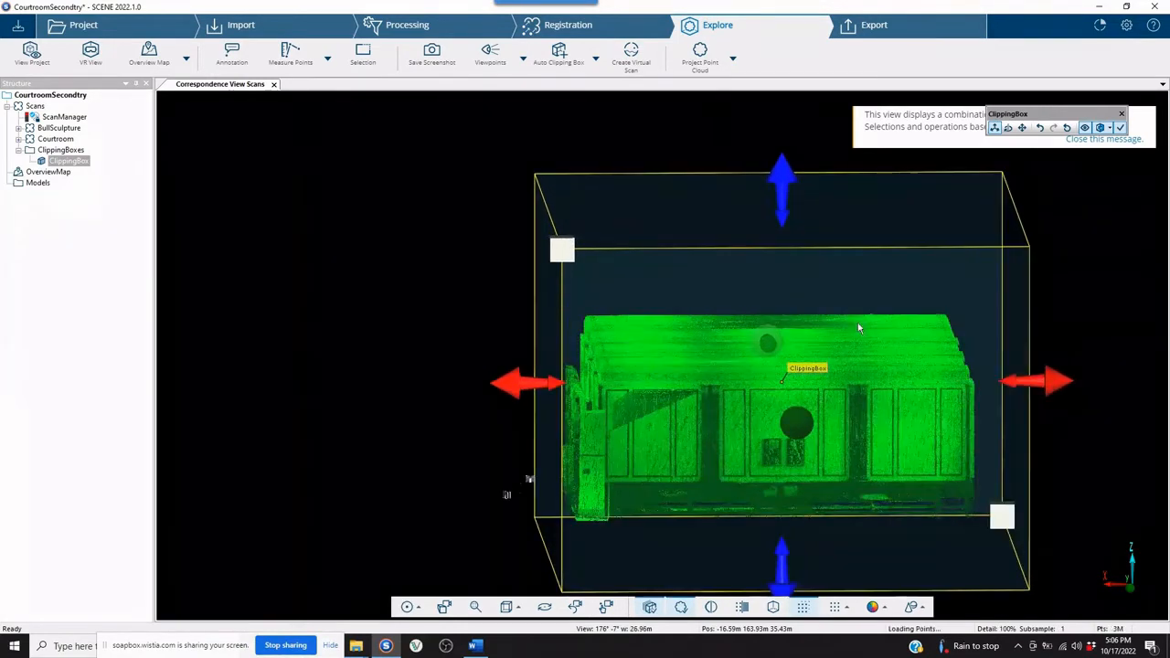
{"action": "left_click_drag", "start_coordinate": [782, 181], "coordinate": [765, 360]}
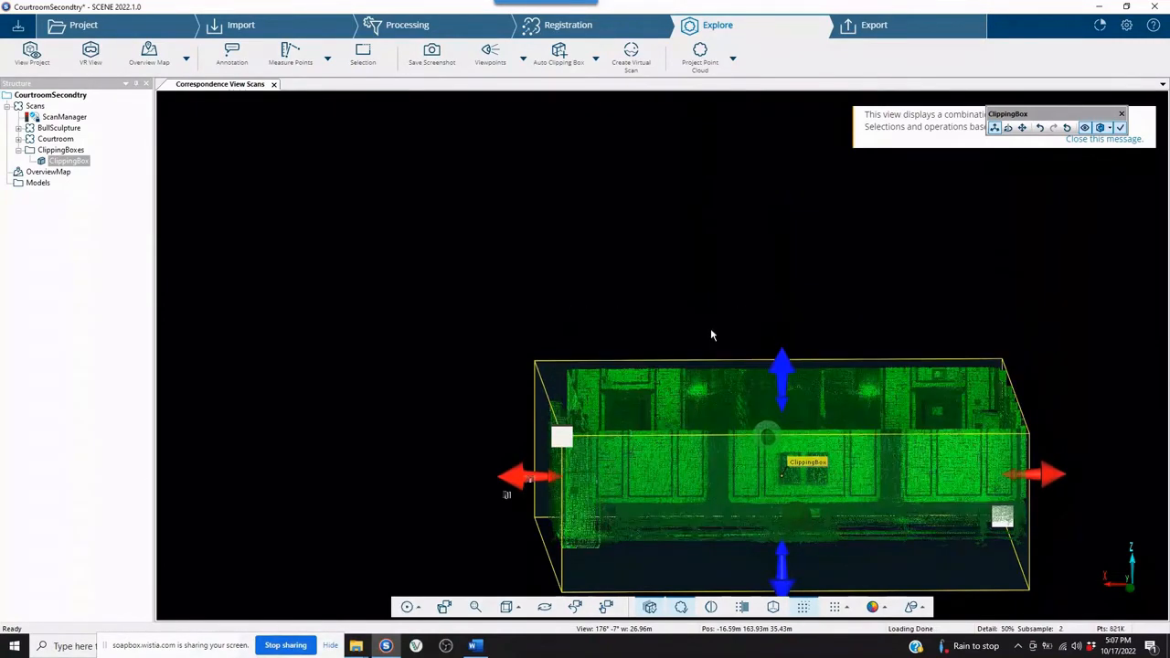
Select the BullSculpture cluster and move it down toward the judge's bench area of the clipped courtroom.
{"action": "left_click_drag", "start_coordinate": [1024, 413], "coordinate": [923, 296]}
{"action": "left_click_drag", "start_coordinate": [932, 342], "coordinate": [923, 411]}
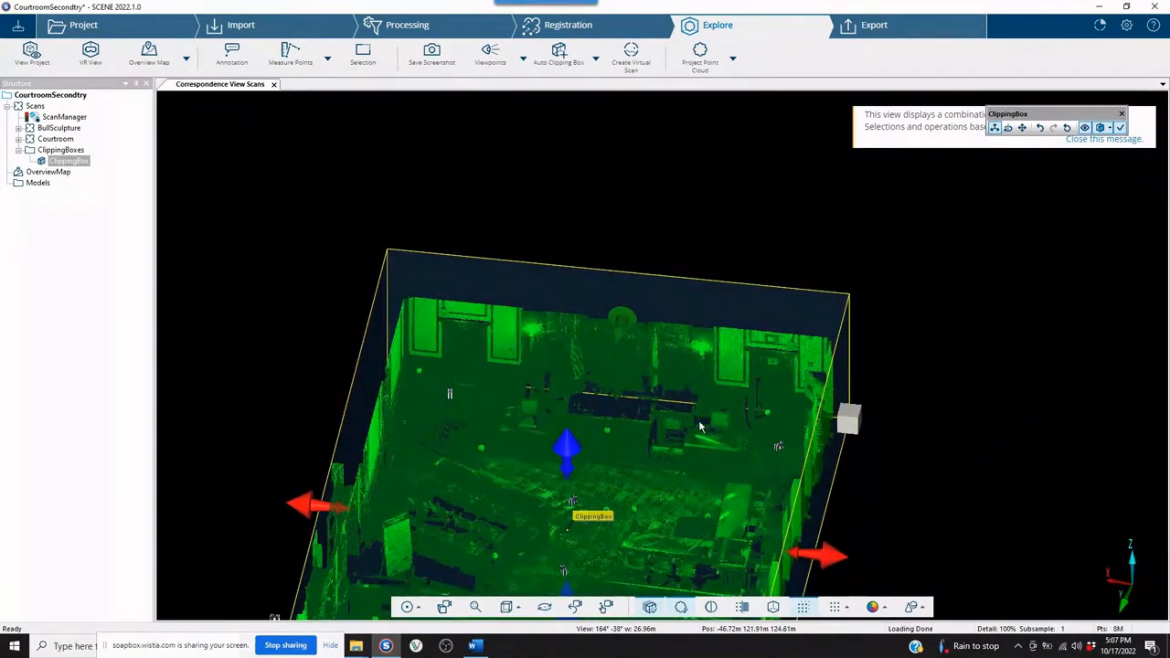
{"action": "scroll", "coordinate": [700, 426], "scroll_direction": "down", "scroll_amount": 5}
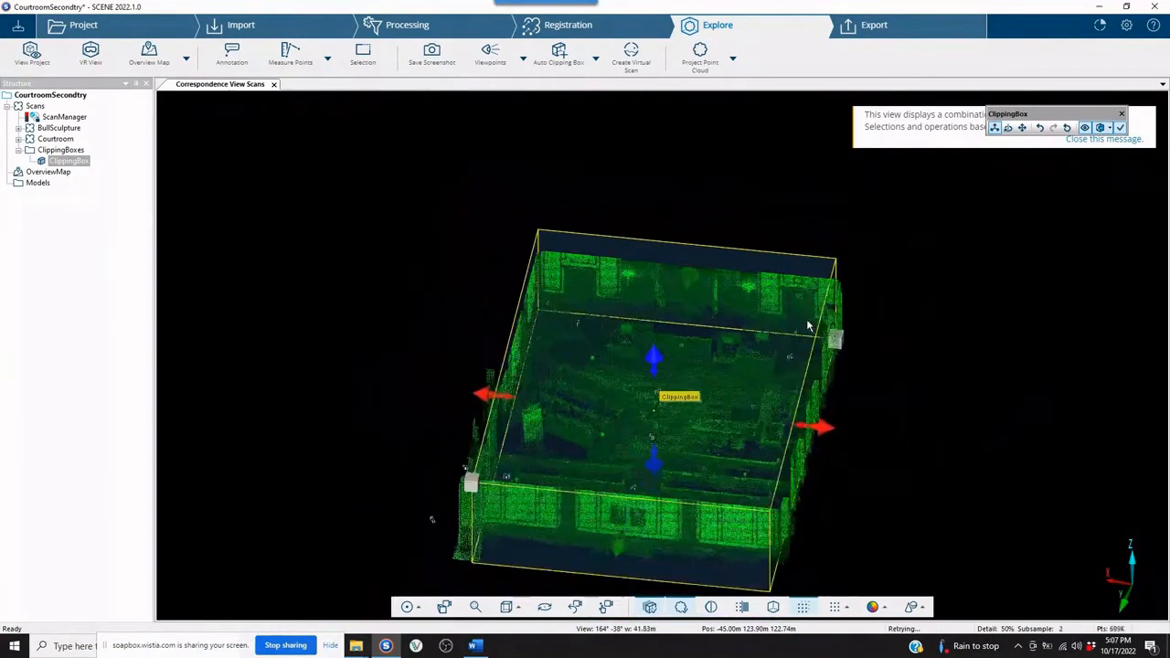
{"action": "scroll", "coordinate": [722, 315], "scroll_direction": "down", "scroll_amount": 3}
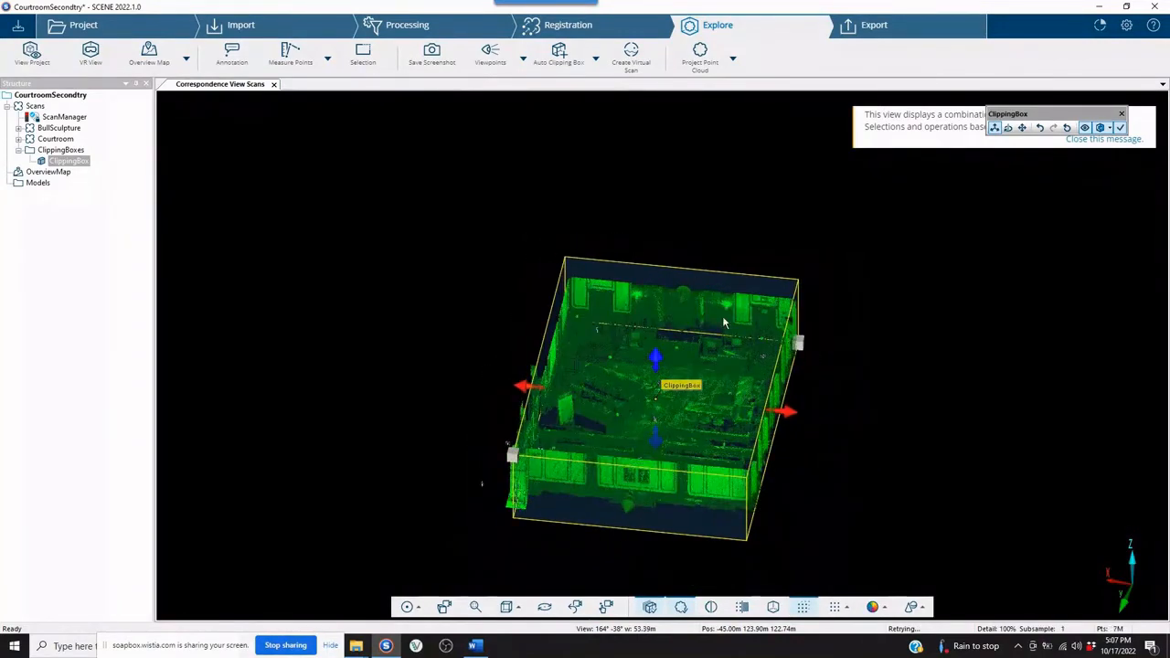
{"action": "left_click", "coordinate": [58, 128]}
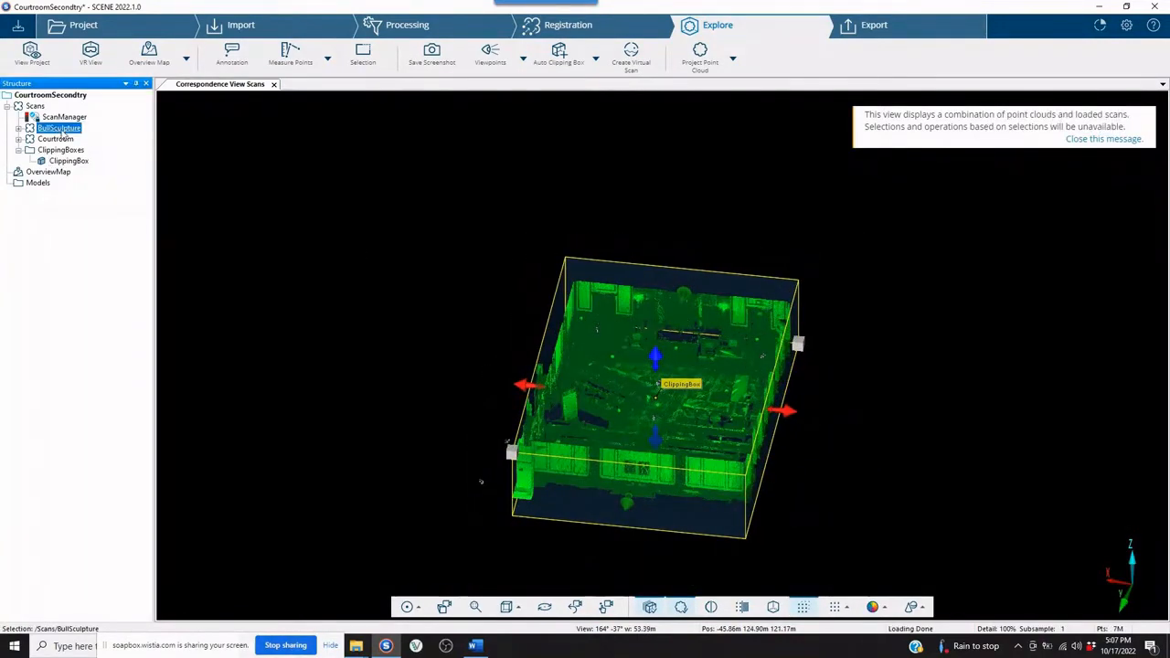
{"action": "scroll", "coordinate": [614, 348], "scroll_direction": "down", "scroll_amount": 8}
{"action": "scroll", "coordinate": [681, 309], "scroll_direction": "down", "scroll_amount": 2}
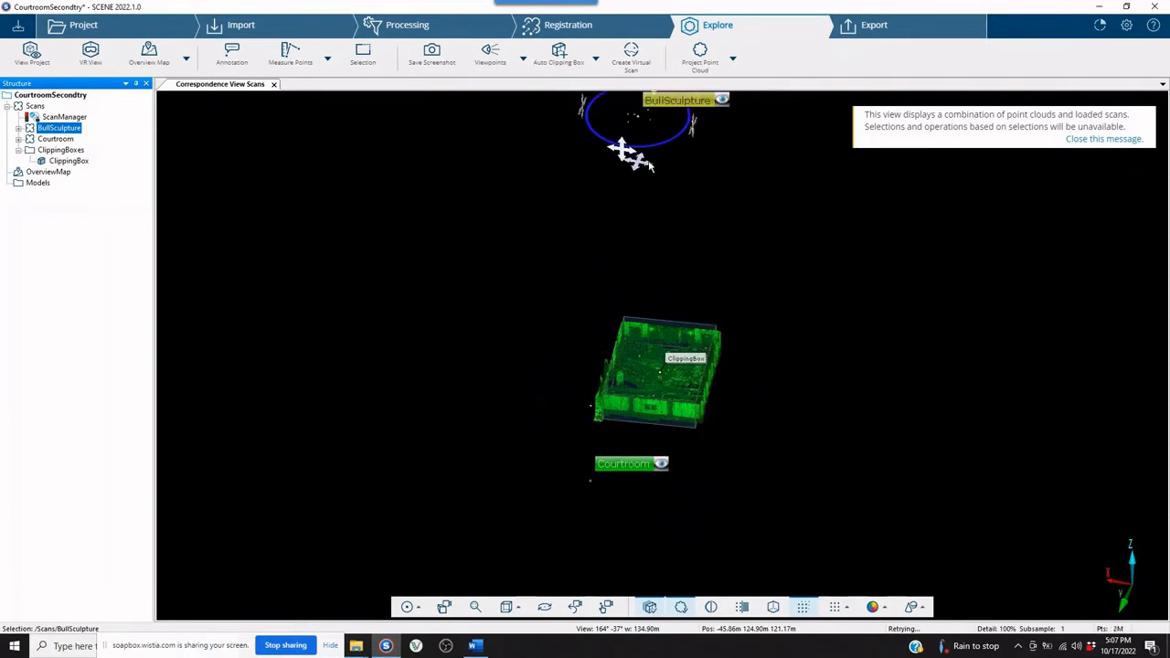
{"action": "left_click_drag", "start_coordinate": [643, 164], "coordinate": [651, 370]}
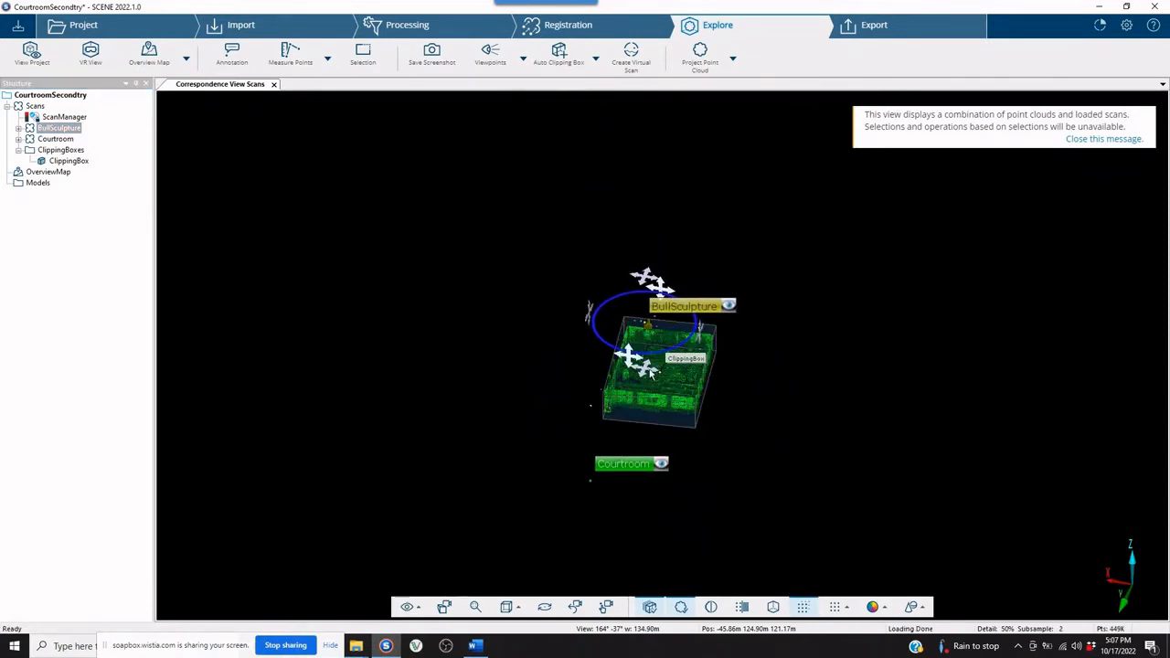
{"action": "scroll", "coordinate": [742, 387], "scroll_direction": "up", "scroll_amount": 15}
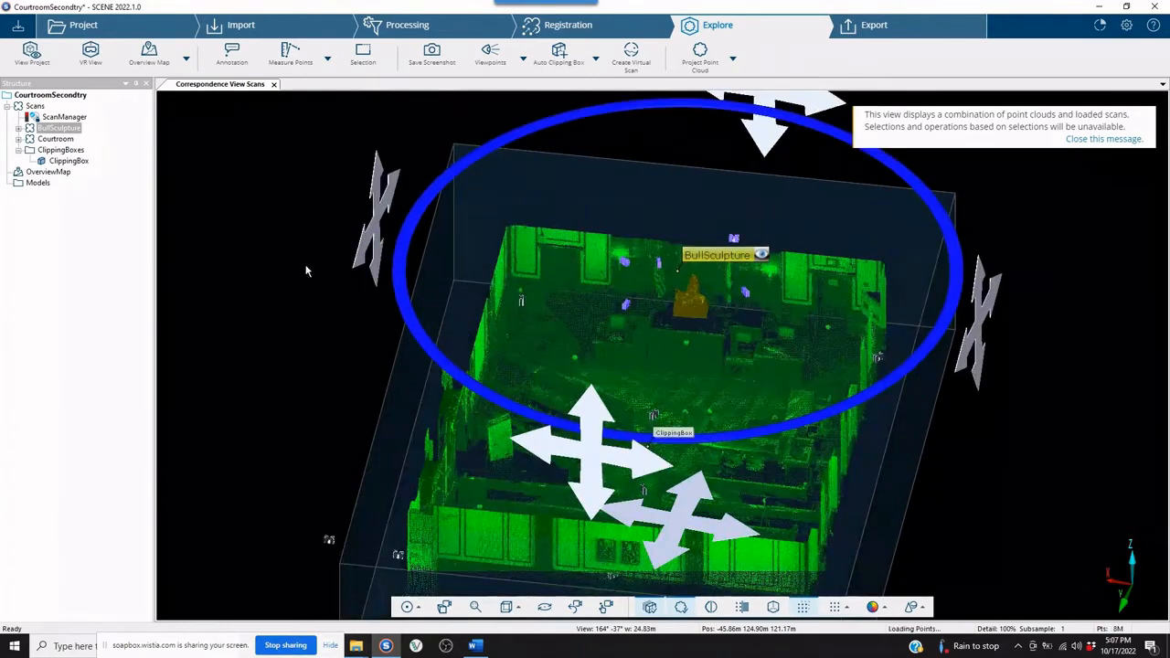
Reselect the BullSculpture cluster, check its position from above, and lower it to courtroom height at the bench end from a side view.
{"action": "left_click", "coordinate": [266, 275]}
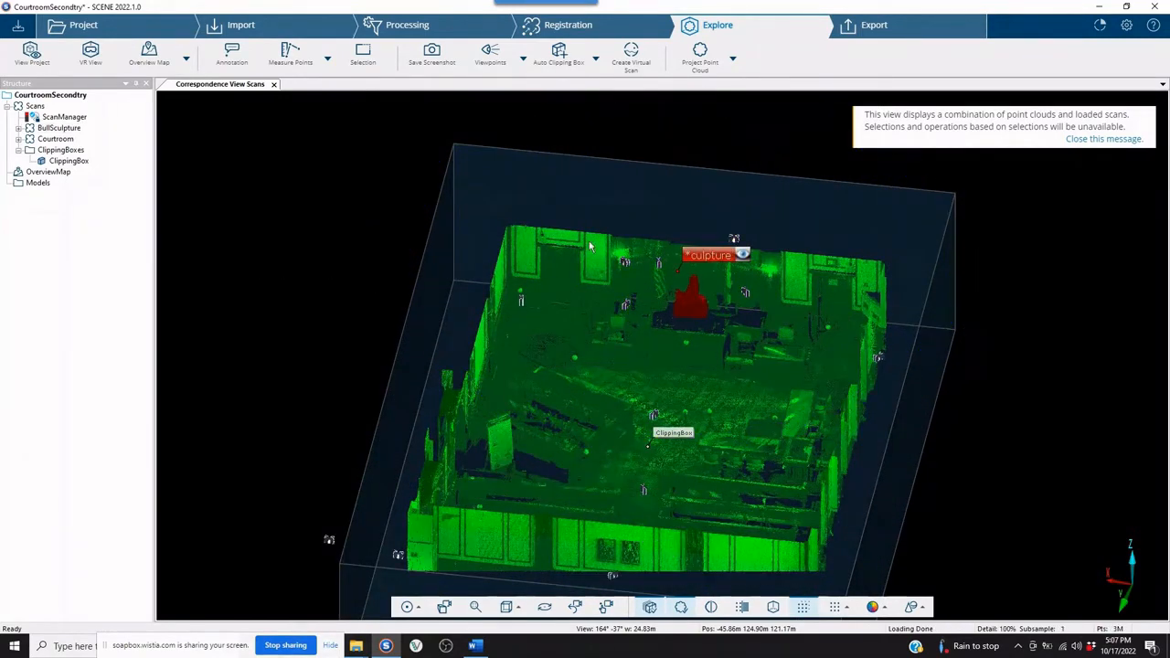
{"action": "left_click", "coordinate": [711, 257]}
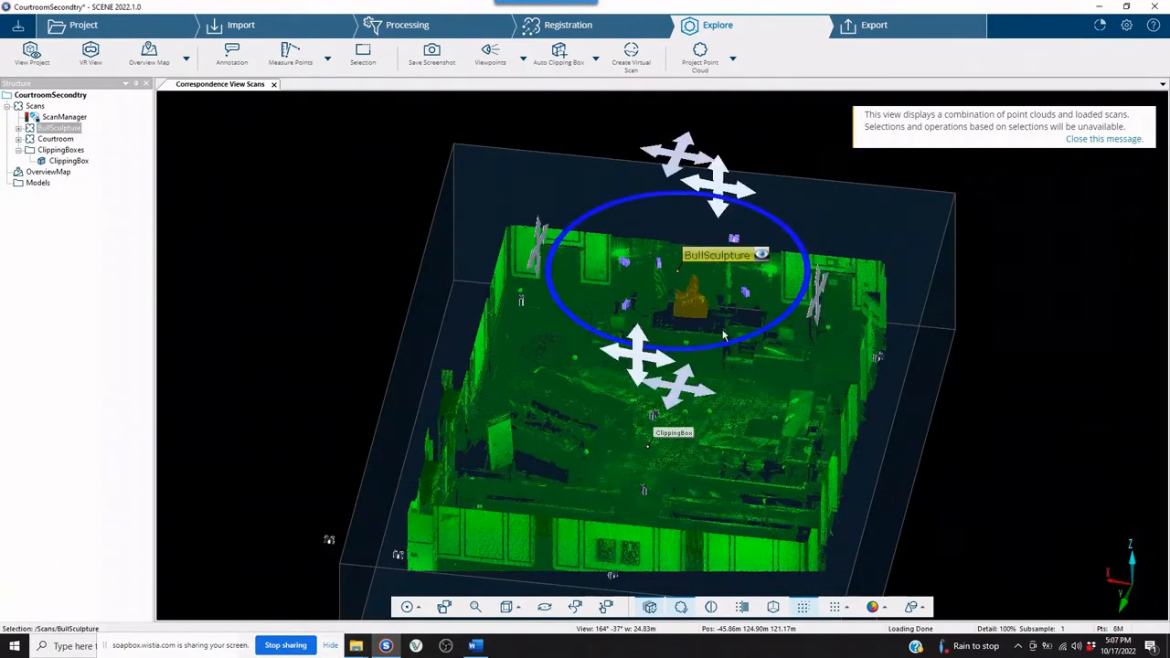
{"action": "scroll", "coordinate": [718, 274], "scroll_direction": "up", "scroll_amount": 5}
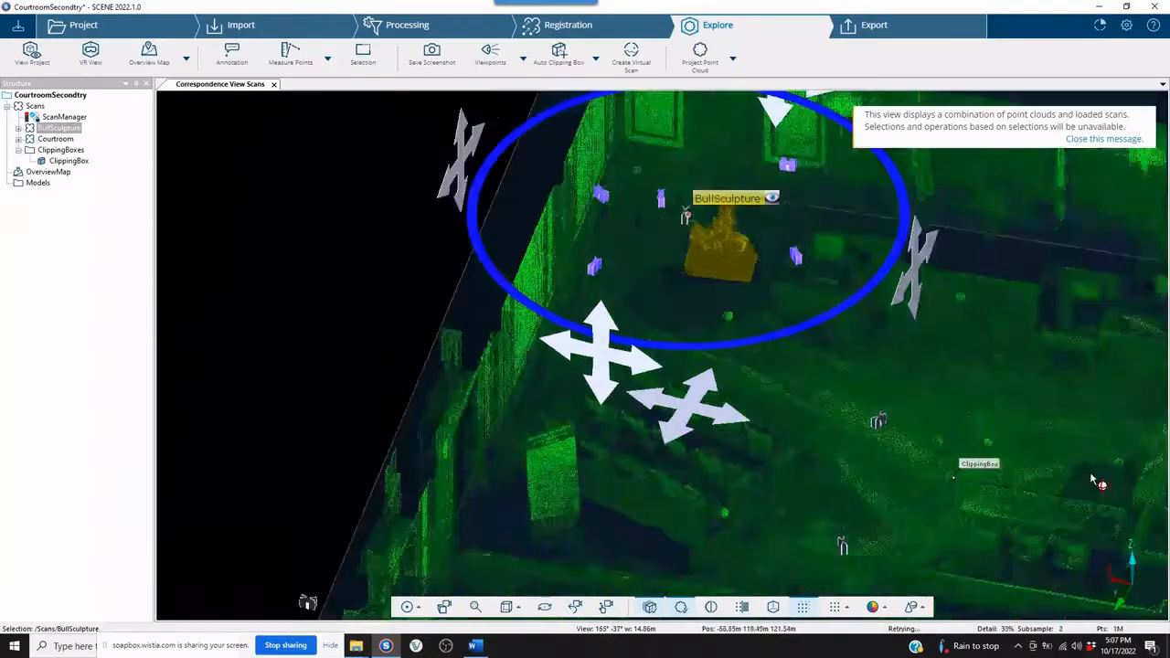
{"action": "scroll", "coordinate": [1090, 472], "scroll_direction": "down", "scroll_amount": 10}
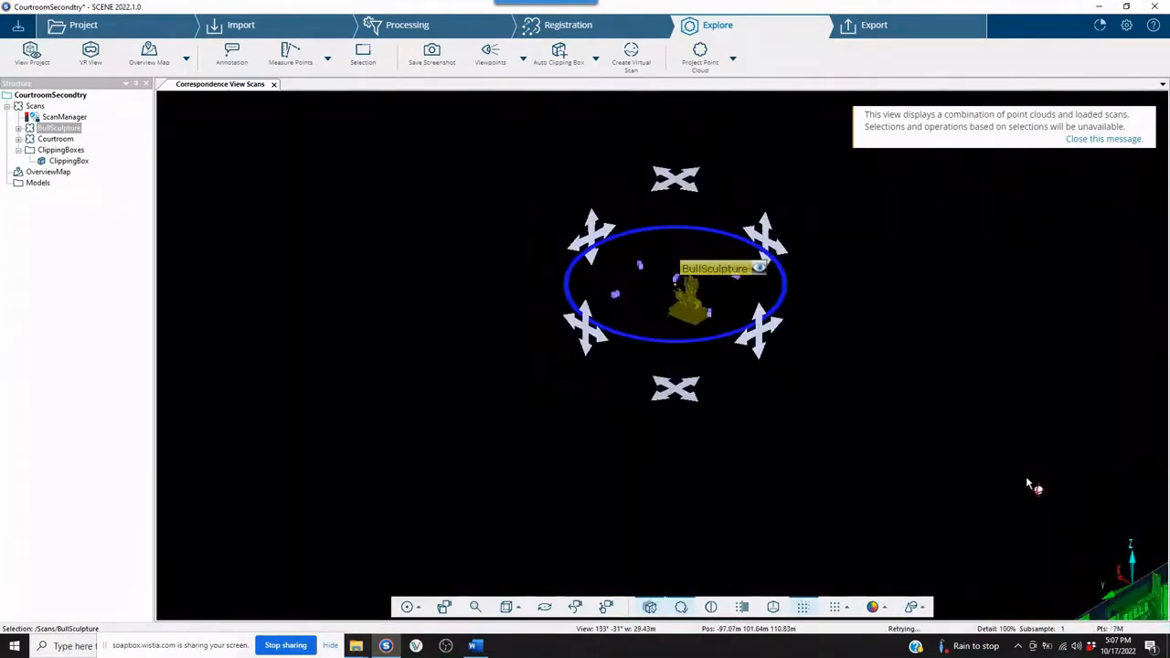
{"action": "left_click_drag", "start_coordinate": [1032, 484], "coordinate": [928, 323]}
{"action": "left_click", "coordinate": [508, 607]}
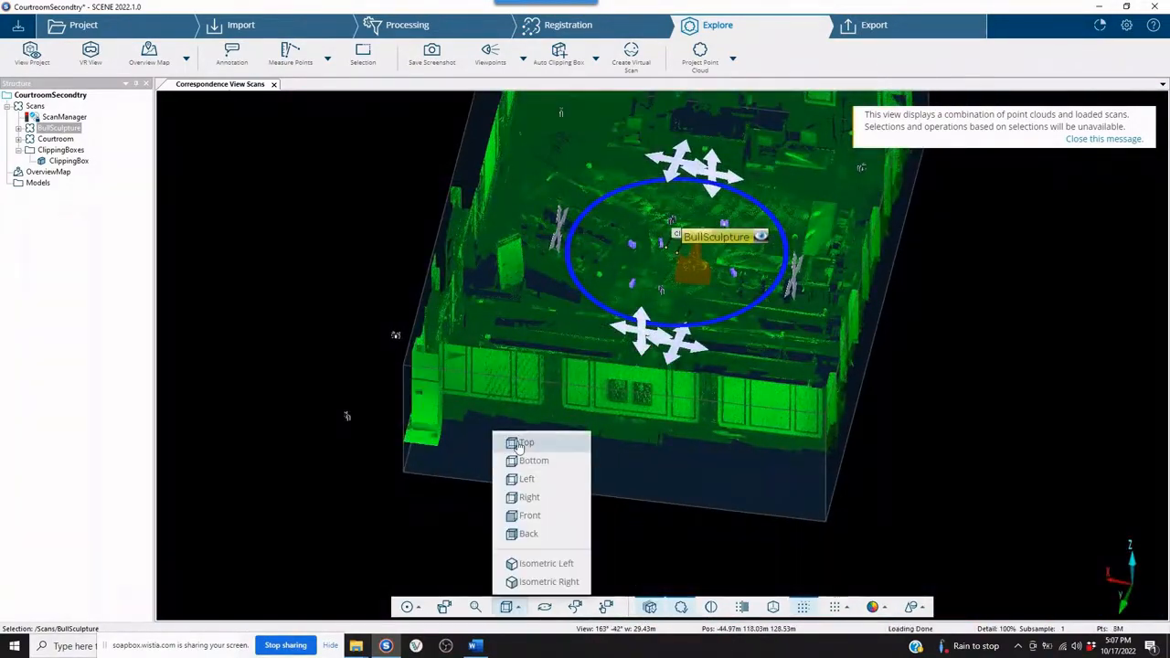
{"action": "left_click", "coordinate": [516, 445]}
{"action": "left_click_drag", "start_coordinate": [701, 576], "coordinate": [598, 362]}
{"action": "middle_click_drag", "start_coordinate": [598, 362], "coordinate": [517, 426]}
{"action": "scroll", "coordinate": [640, 304], "scroll_direction": "down", "scroll_amount": 6}
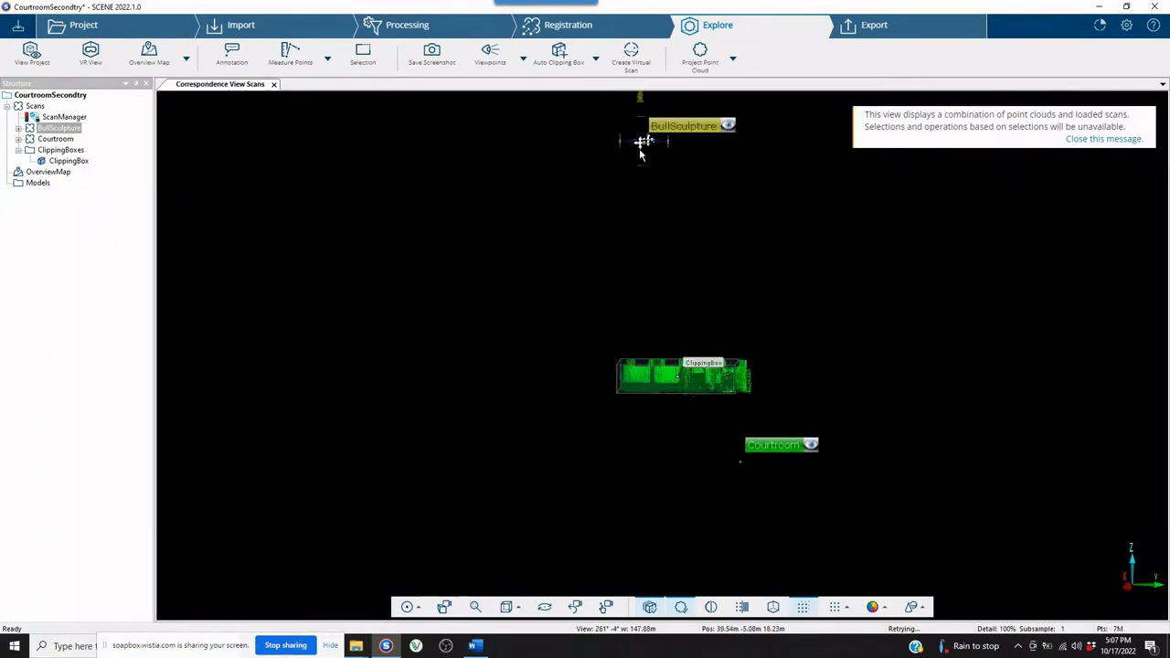
{"action": "left_click_drag", "start_coordinate": [640, 148], "coordinate": [638, 369]}
Shift the BullSculpture cluster sideways to place it on top of the judge's bench.
{"action": "scroll", "coordinate": [681, 344], "scroll_direction": "up", "scroll_amount": 10}
{"action": "left_click_drag", "start_coordinate": [759, 316], "coordinate": [497, 494]}
{"action": "scroll", "coordinate": [558, 443], "scroll_direction": "up", "scroll_amount": 6}
{"action": "middle_click_drag", "start_coordinate": [495, 488], "coordinate": [749, 396]}
{"action": "scroll", "coordinate": [749, 397], "scroll_direction": "up", "scroll_amount": 3}
{"action": "left_click", "coordinate": [883, 131]}
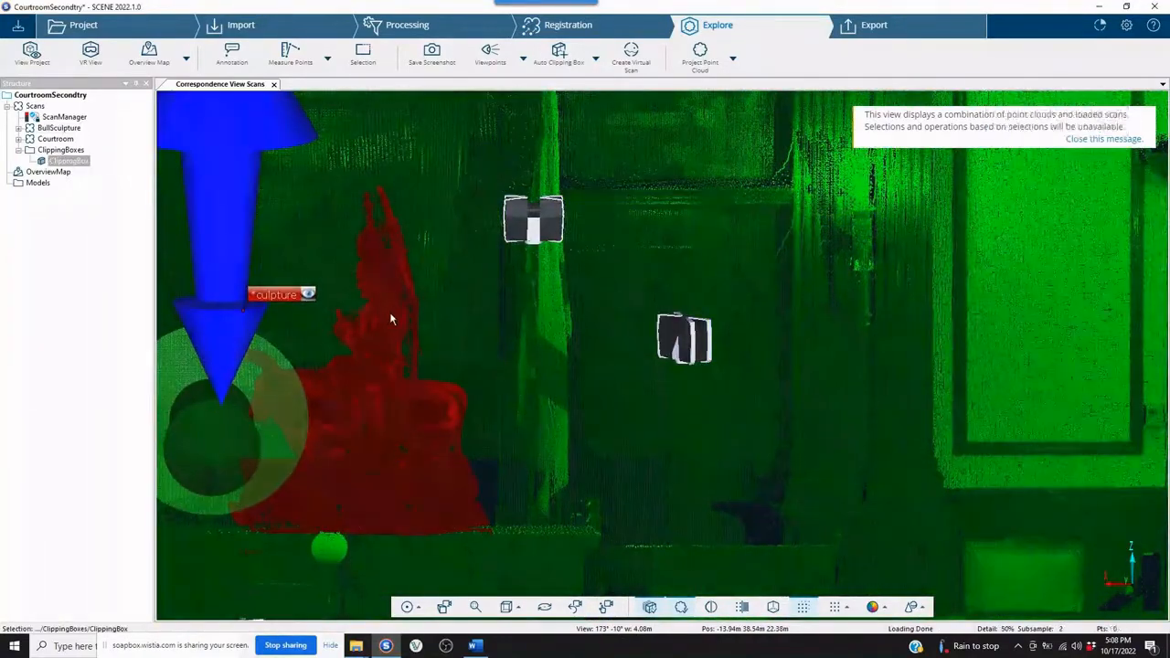
{"action": "left_click", "coordinate": [380, 322]}
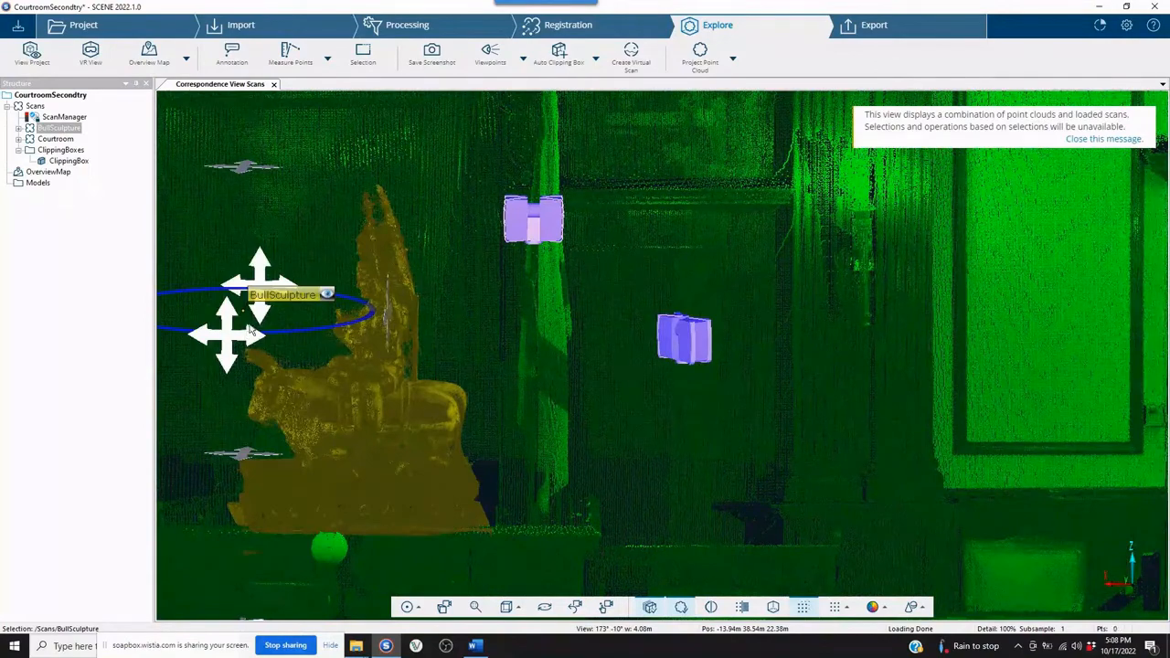
{"action": "left_click_drag", "start_coordinate": [252, 331], "coordinate": [194, 338]}
{"action": "left_click_drag", "start_coordinate": [812, 477], "coordinate": [713, 481]}
{"action": "mouse_move", "coordinate": [633, 337]}
{"action": "left_mouse_down"}
{"action": "mouse_move", "coordinate": [726, 393]}
{"action": "mouse_move", "coordinate": [551, 443]}
{"action": "mouse_move", "coordinate": [491, 420]}
{"action": "mouse_move", "coordinate": [459, 446]}
{"action": "mouse_move", "coordinate": [422, 442]}
{"action": "mouse_move", "coordinate": [394, 410]}
{"action": "mouse_move", "coordinate": [695, 379]}
{"action": "mouse_move", "coordinate": [715, 395]}
{"action": "left_mouse_up"}
{"action": "scroll", "coordinate": [717, 388], "scroll_direction": "up", "scroll_amount": 3}
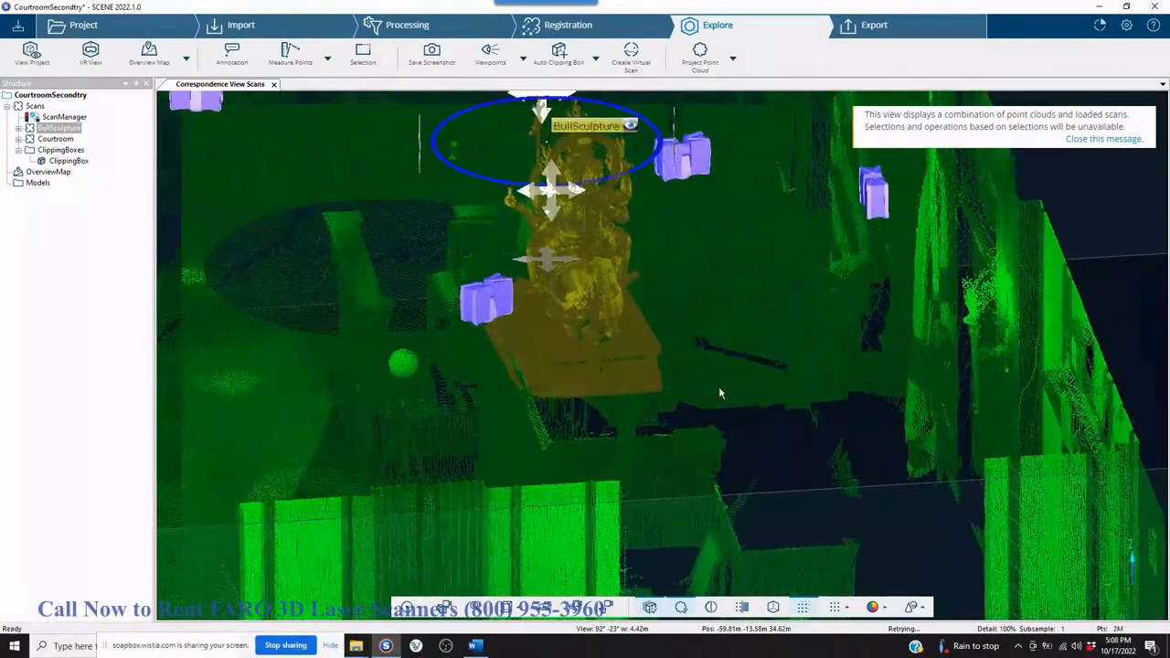
Close the correspondence view and open the Scans folder in a 3D view.
{"action": "scroll", "coordinate": [727, 385], "scroll_direction": "down", "scroll_amount": 5}
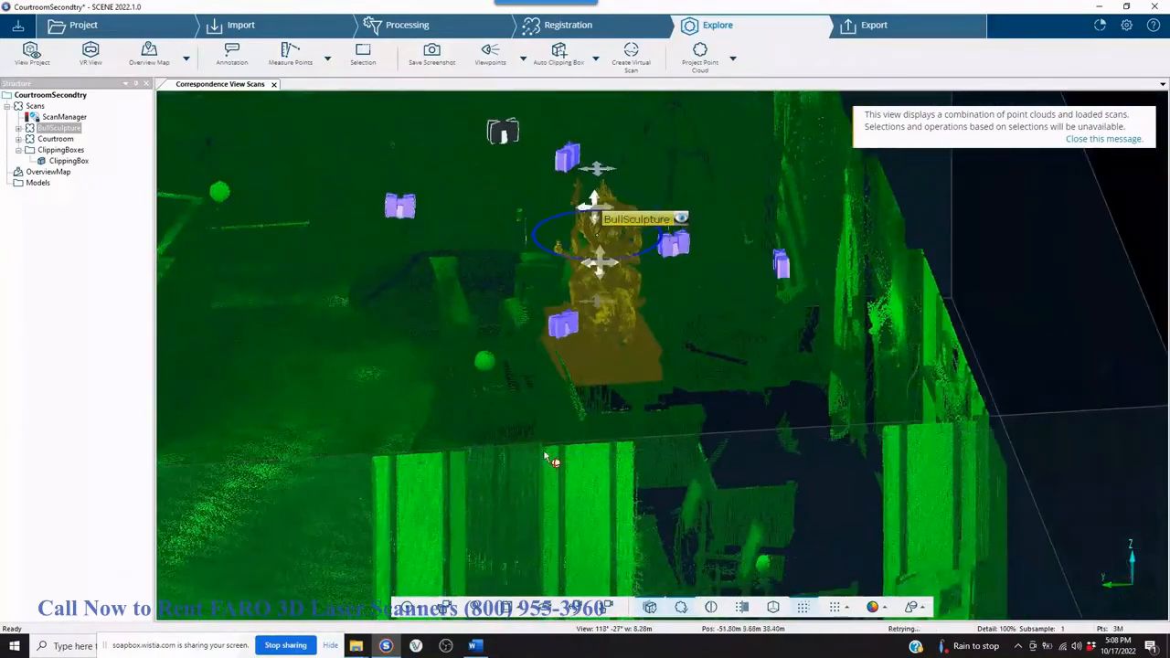
{"action": "mouse_move", "coordinate": [548, 455]}
{"action": "left_mouse_down"}
{"action": "mouse_move", "coordinate": [664, 454]}
{"action": "mouse_move", "coordinate": [671, 439]}
{"action": "mouse_move", "coordinate": [778, 434]}
{"action": "left_mouse_up"}
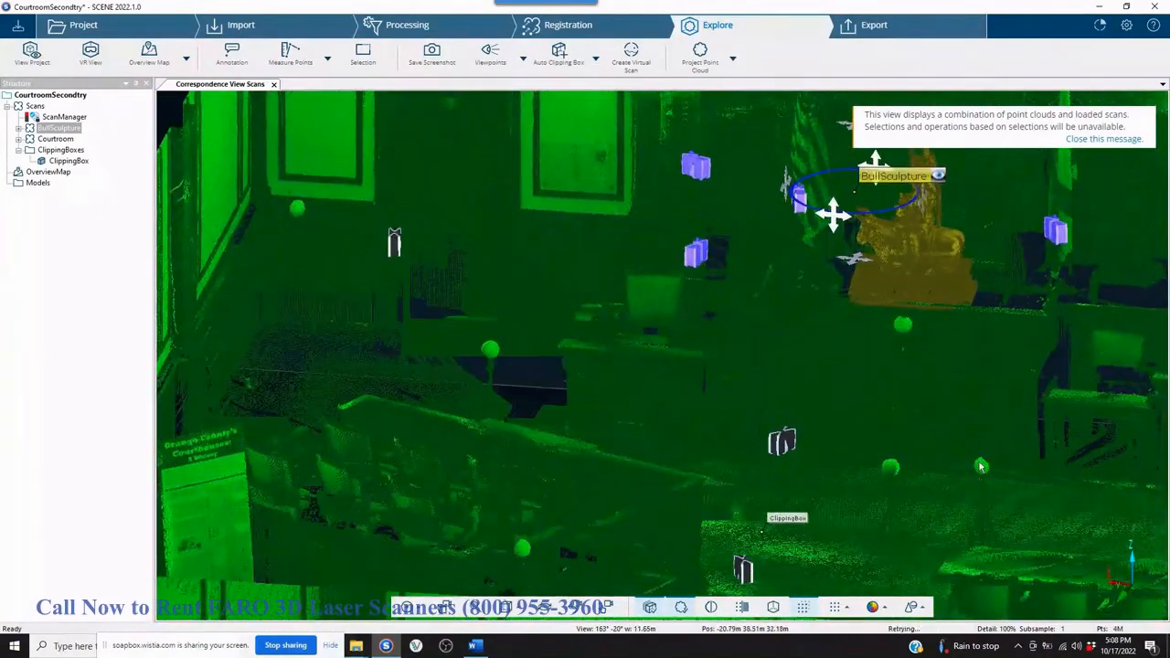
{"action": "scroll", "coordinate": [778, 434], "scroll_direction": "down", "scroll_amount": 5}
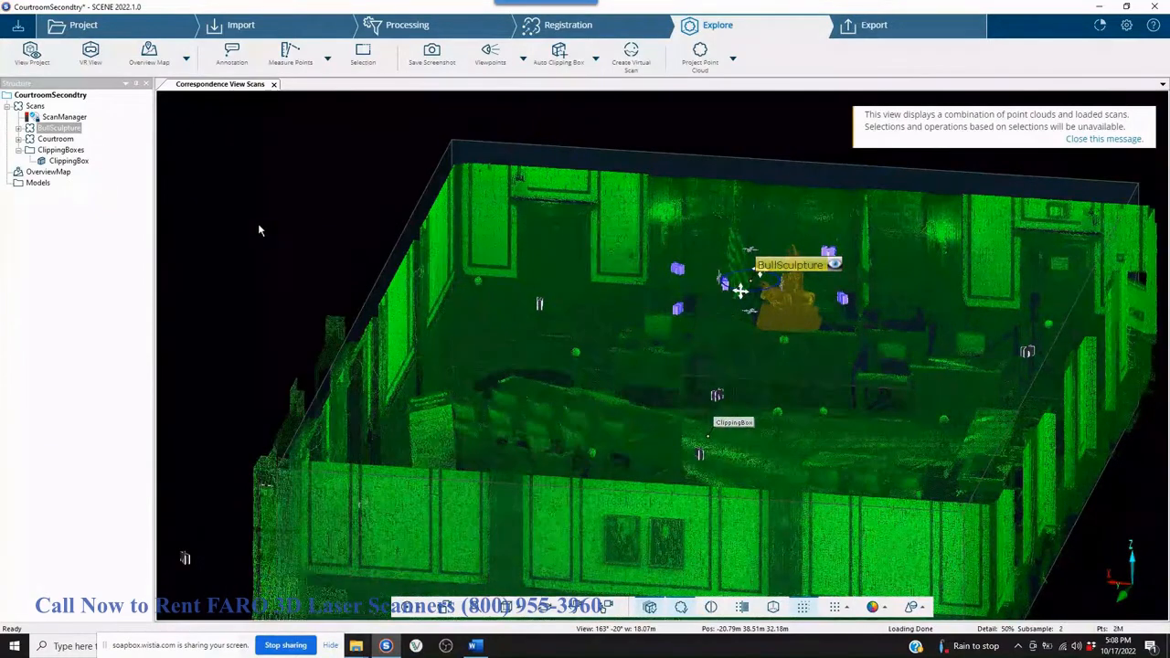
{"action": "left_click", "coordinate": [273, 84]}
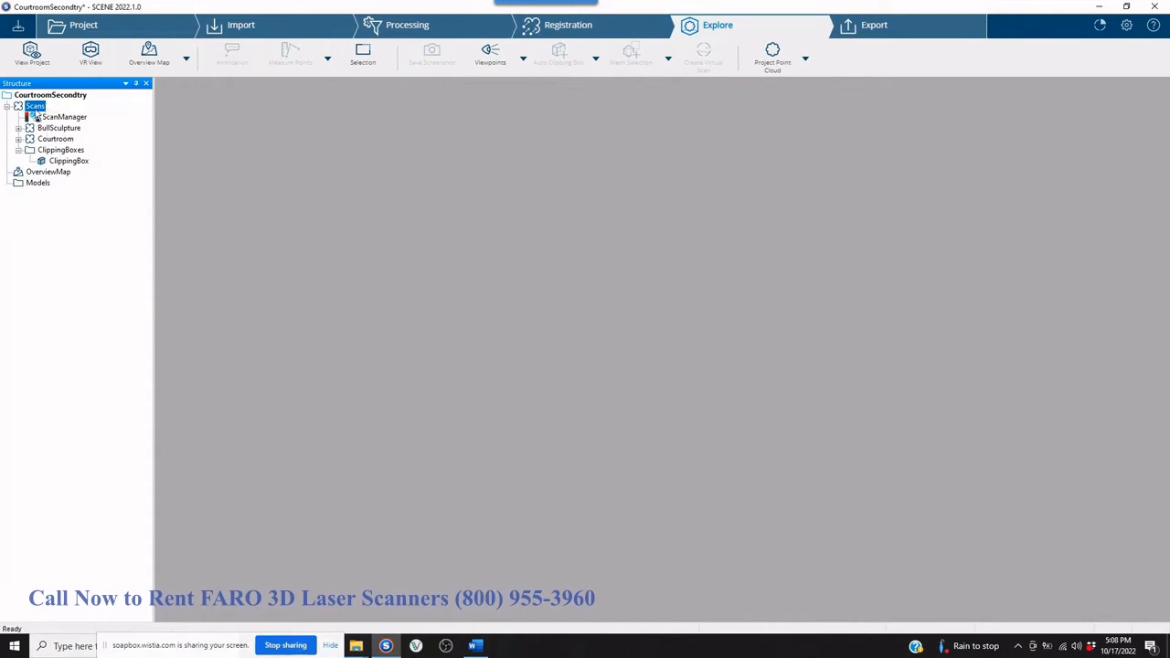
{"action": "right_click", "coordinate": [37, 110]}
{"action": "mouse_move", "coordinate": [75, 126]}
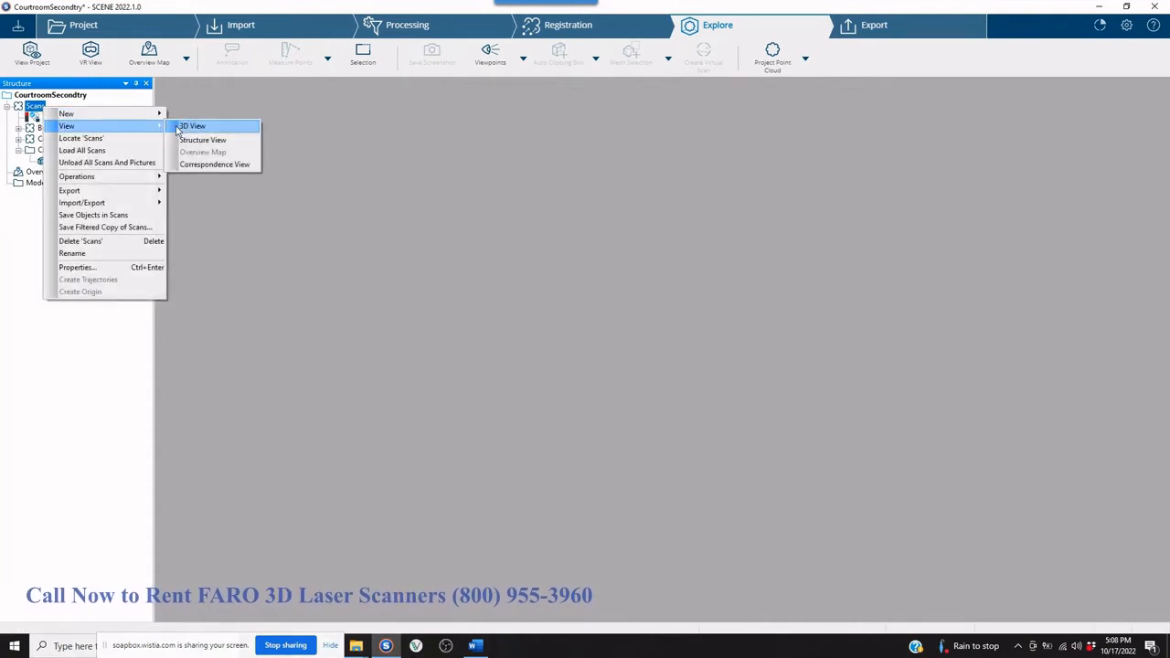
{"action": "left_click", "coordinate": [179, 128]}
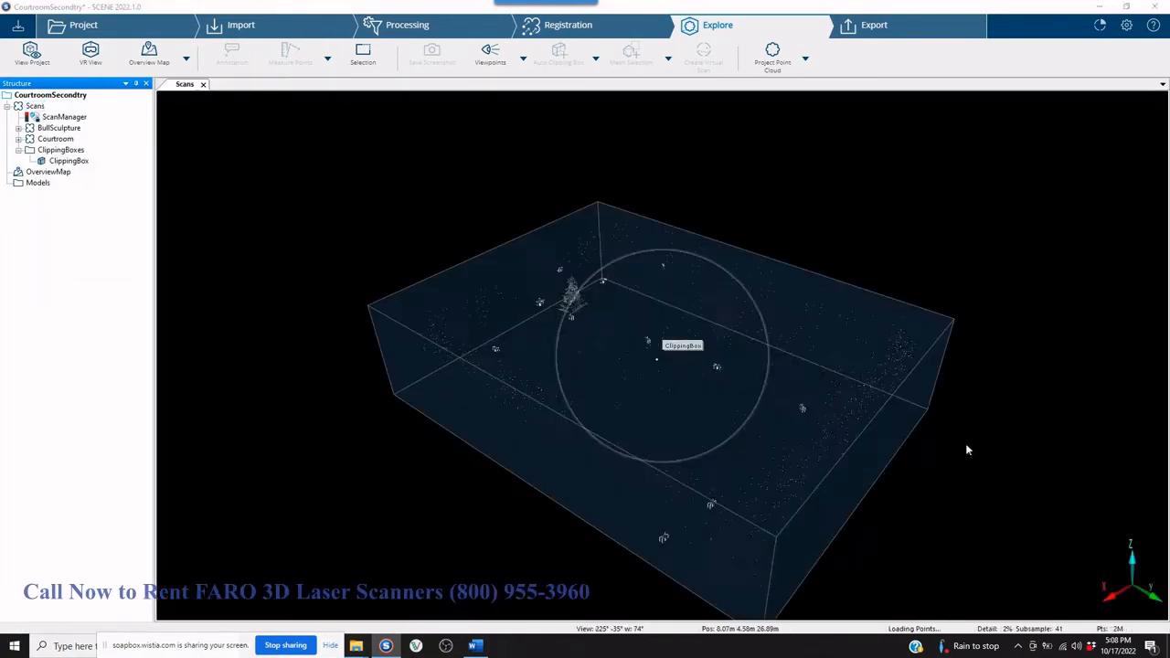
Examine the bull sculpture's placement on the judge's bench from several angles in the coloured 3D view.
{"action": "scroll", "coordinate": [767, 462], "scroll_direction": "up", "scroll_amount": 3}
{"action": "left_click_drag", "start_coordinate": [920, 258], "coordinate": [768, 227]}
{"action": "scroll", "coordinate": [786, 217], "scroll_direction": "up", "scroll_amount": 5}
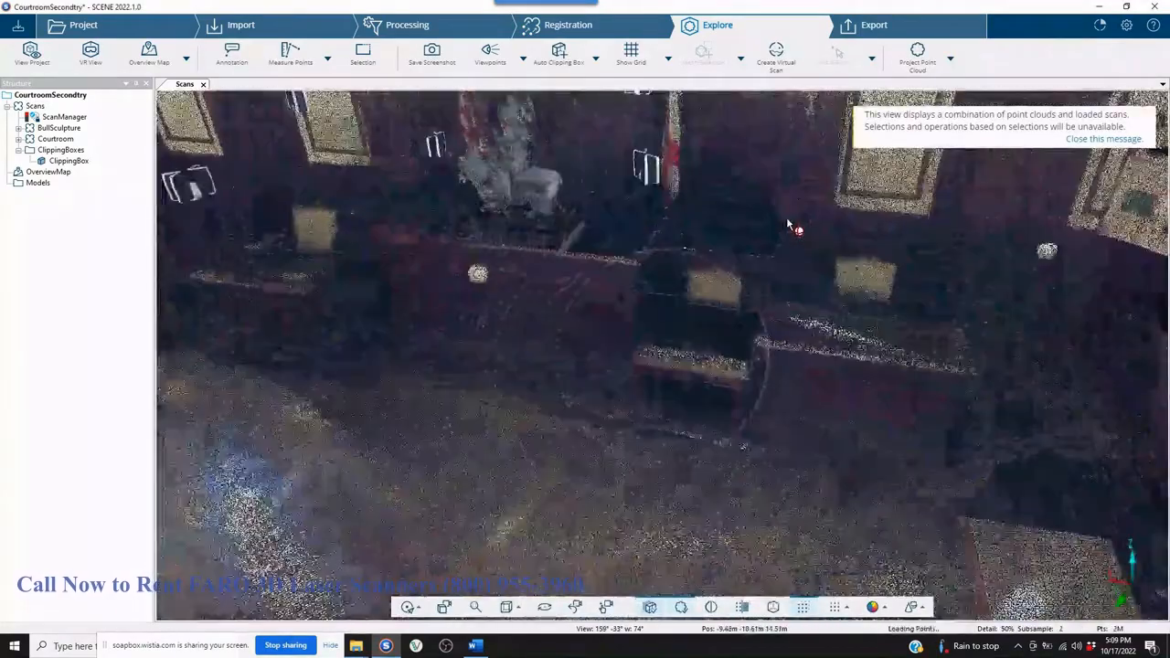
{"action": "scroll", "coordinate": [786, 218], "scroll_direction": "up", "scroll_amount": 1}
{"action": "right_click_drag", "start_coordinate": [794, 480], "coordinate": [946, 463]}
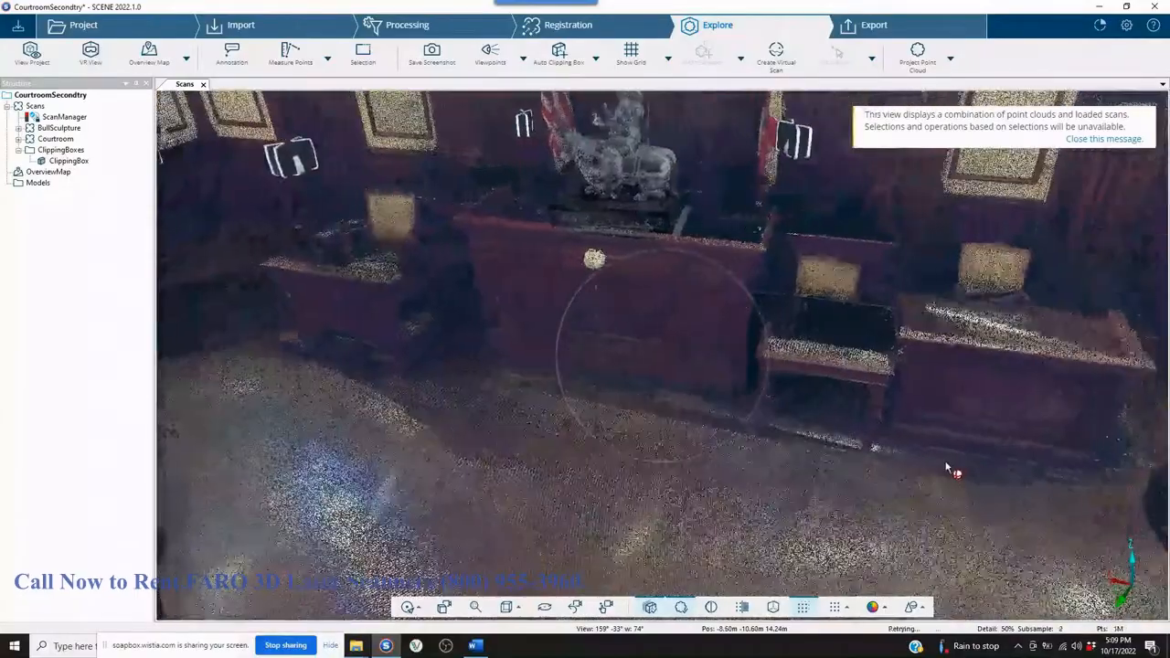
{"action": "left_click_drag", "start_coordinate": [946, 464], "coordinate": [999, 391]}
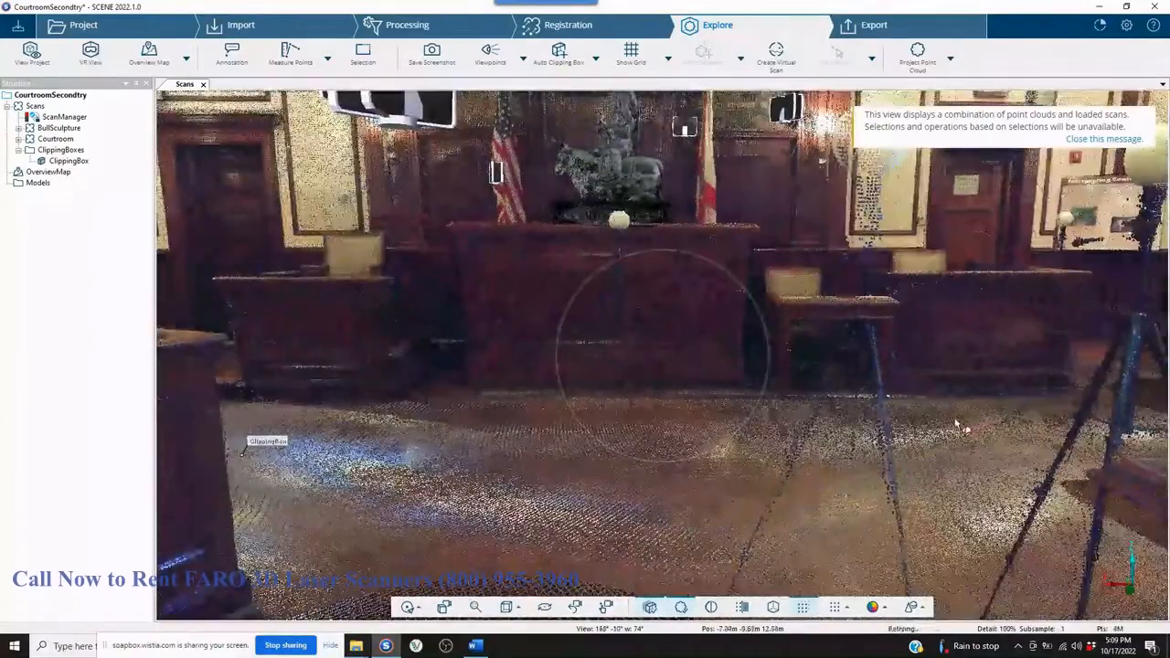
{"action": "left_click_drag", "start_coordinate": [958, 425], "coordinate": [874, 417]}
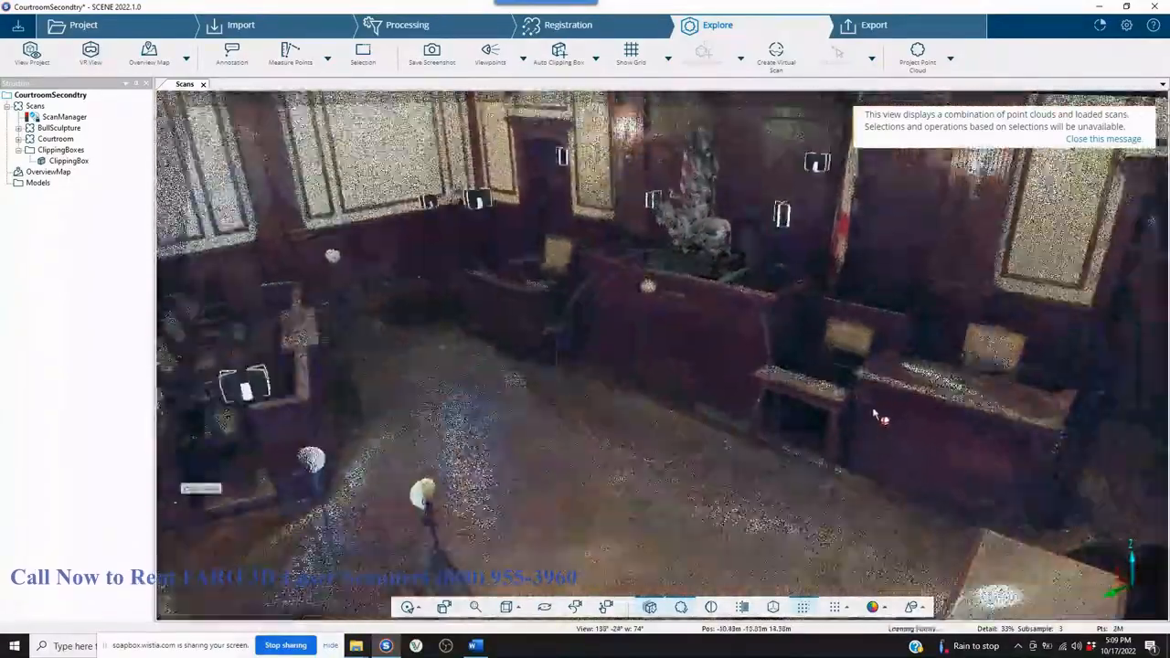
{"action": "right_click_drag", "start_coordinate": [855, 407], "coordinate": [804, 436]}
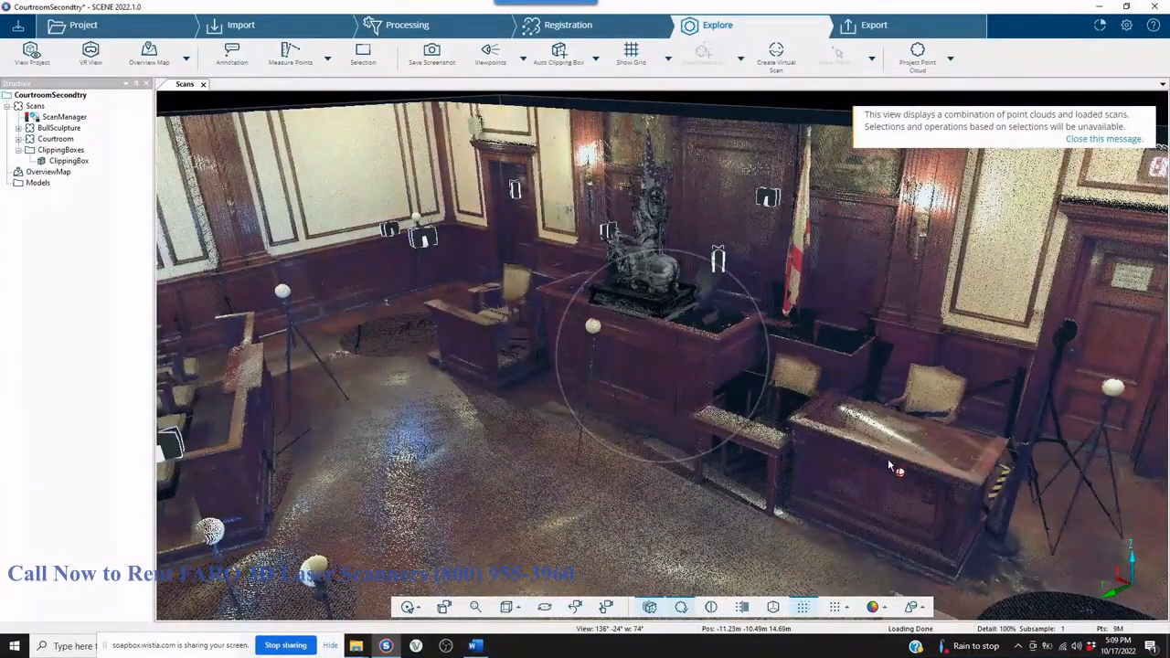
{"action": "left_click_drag", "start_coordinate": [887, 460], "coordinate": [635, 460]}
Select the clipping box and raise its top above the courtroom ceiling to include the whole room.
{"action": "scroll", "coordinate": [665, 394], "scroll_direction": "down", "scroll_amount": 5}
{"action": "scroll", "coordinate": [664, 394], "scroll_direction": "down", "scroll_amount": 3}
{"action": "left_click", "coordinate": [550, 388]}
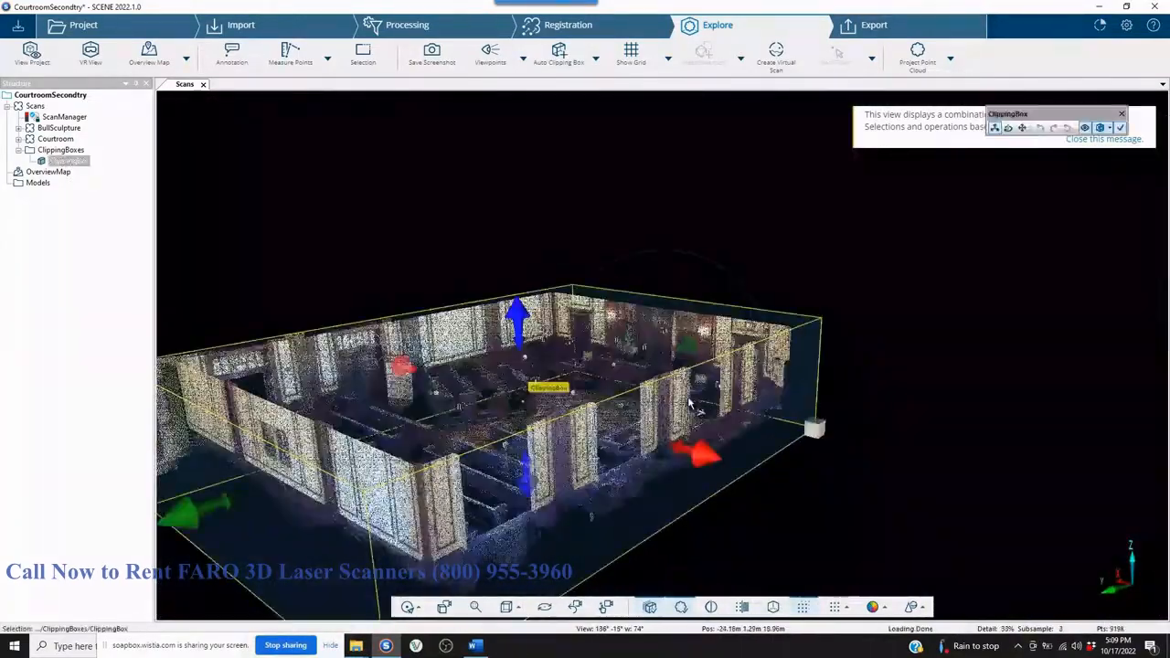
{"action": "left_click_drag", "start_coordinate": [519, 280], "coordinate": [811, 405]}
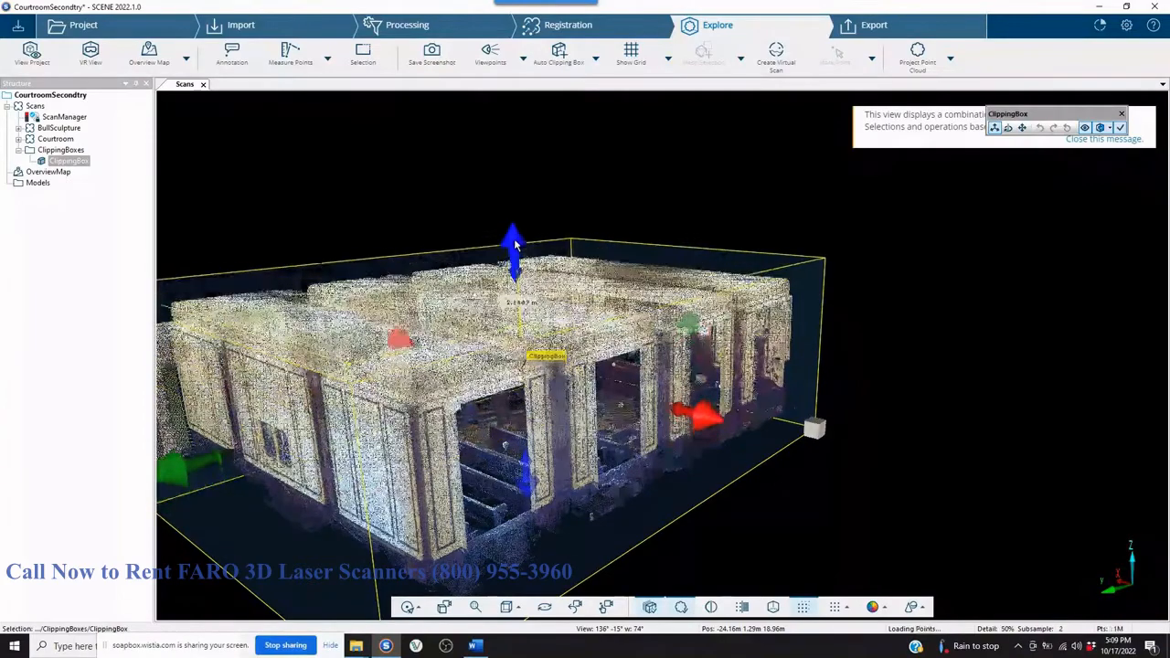
{"action": "left_click_drag", "start_coordinate": [867, 443], "coordinate": [721, 436]}
{"action": "right_click_drag", "start_coordinate": [750, 361], "coordinate": [942, 395]}
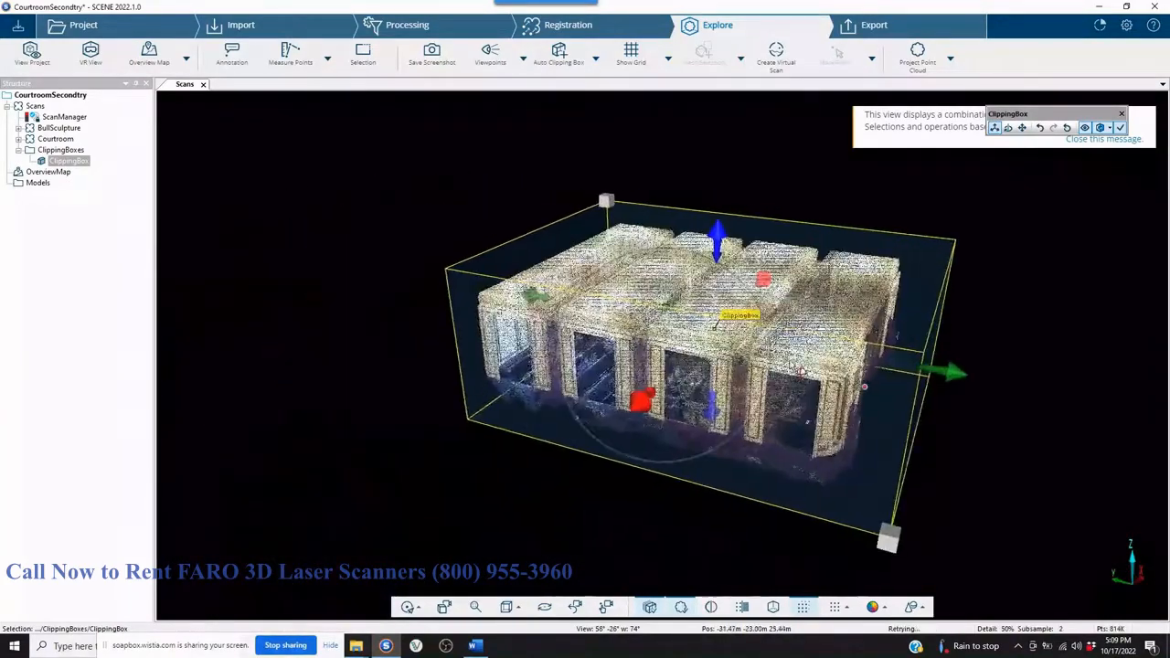